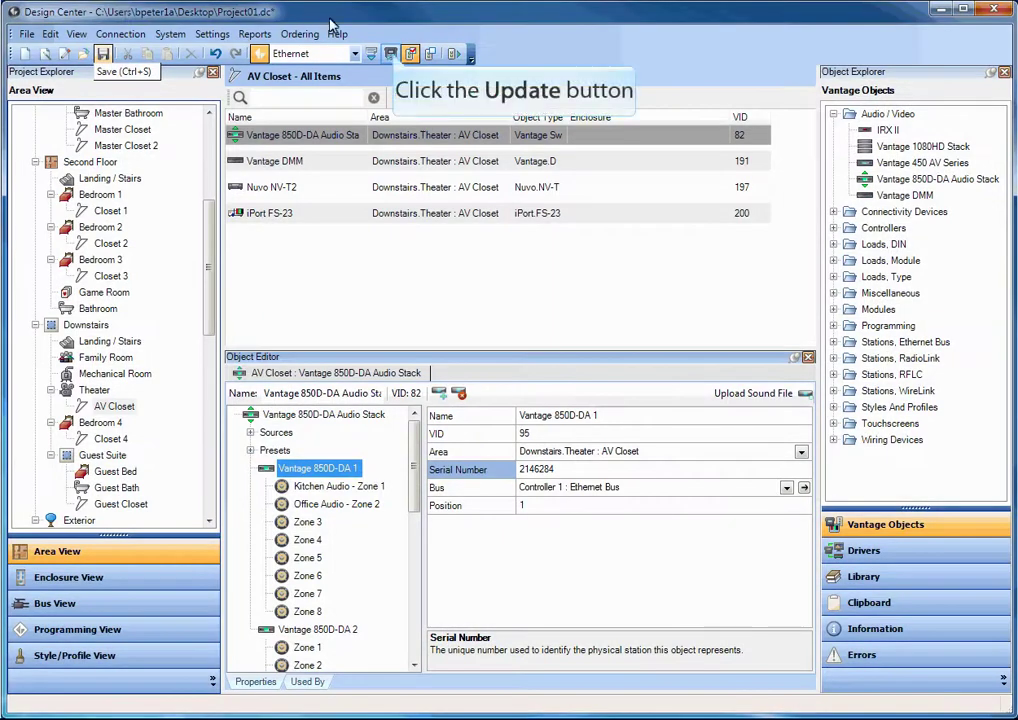
Update the system with the project changes and turn on the power of Kitchen Audio - Zone 1
click(392, 55)
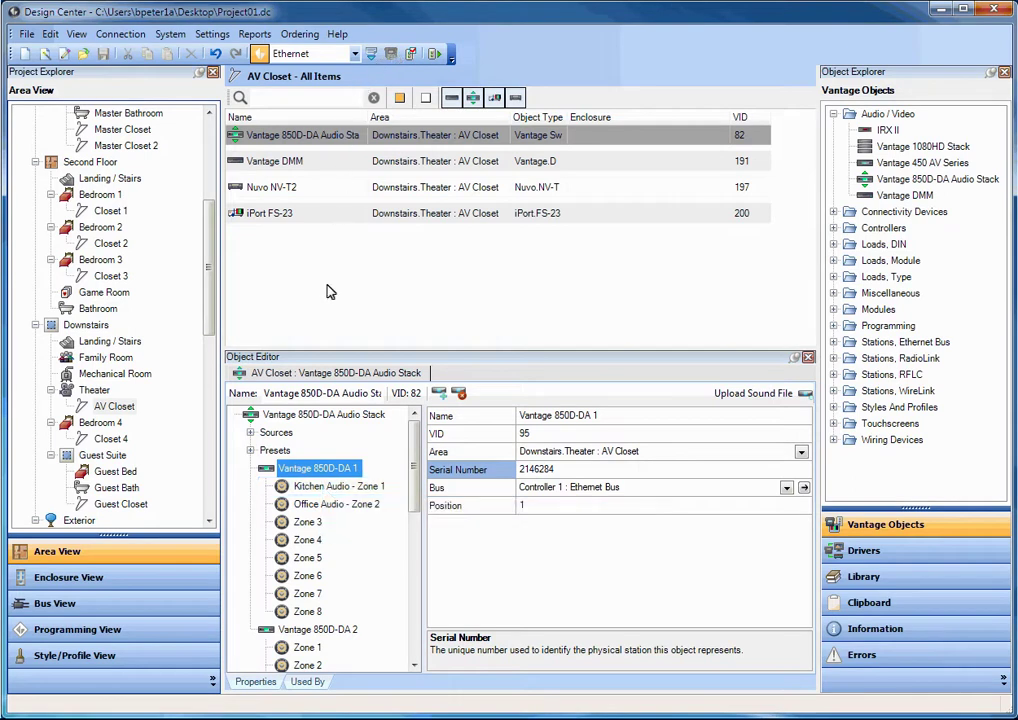
click(324, 487)
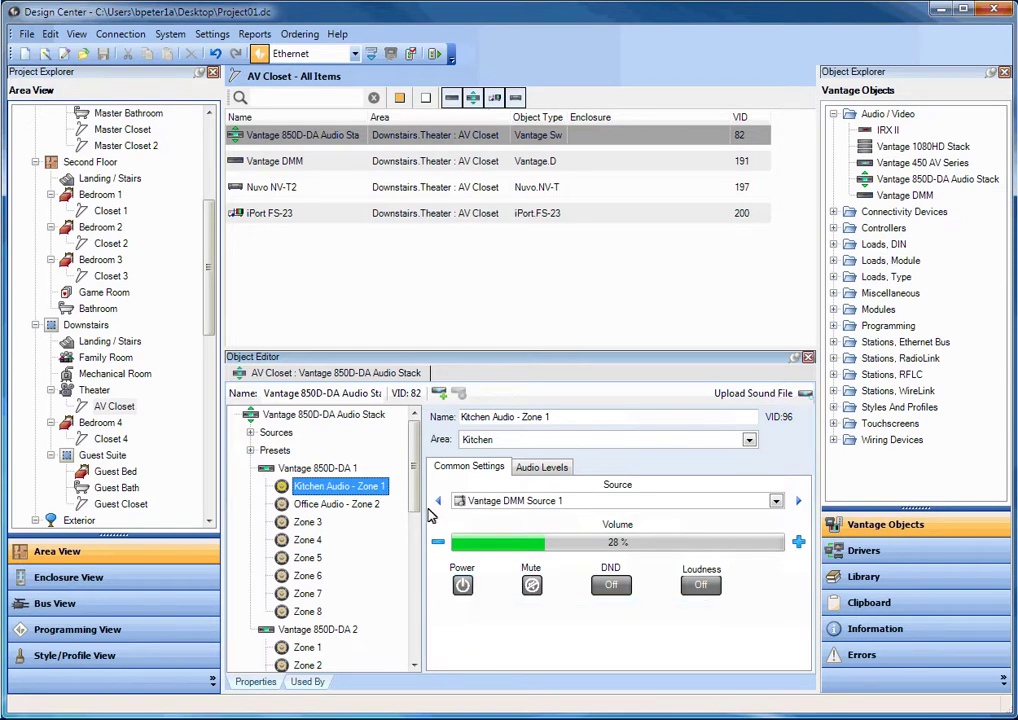
click(463, 586)
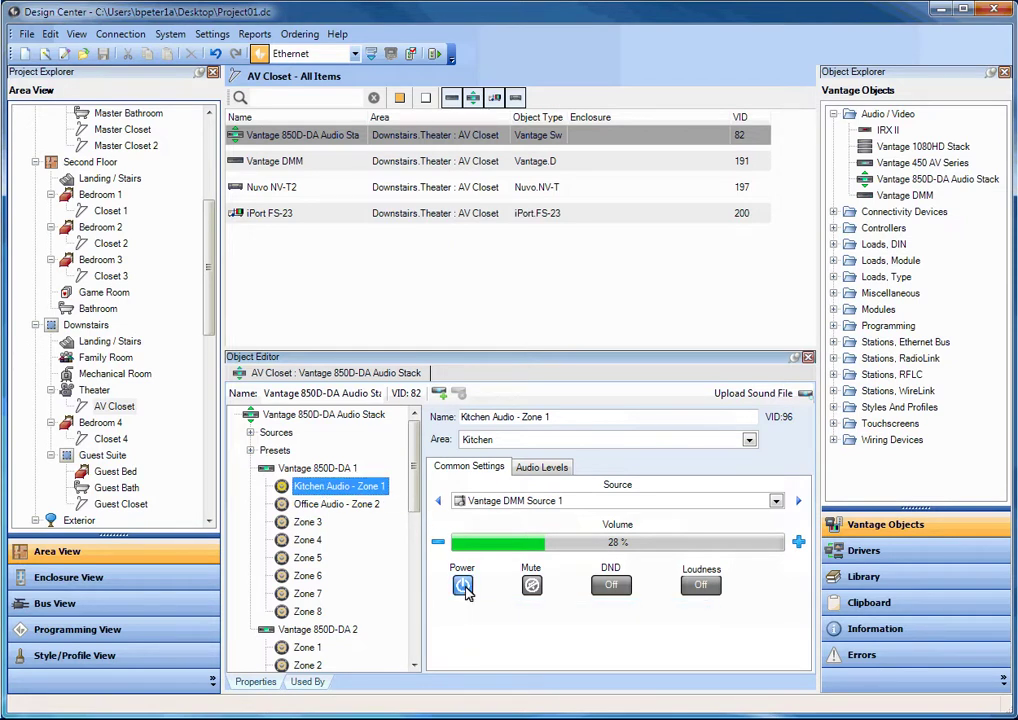
Raise the kitchen zone's volume to 50%, lower it to 45%, and test its Mute
double_click(799, 543)
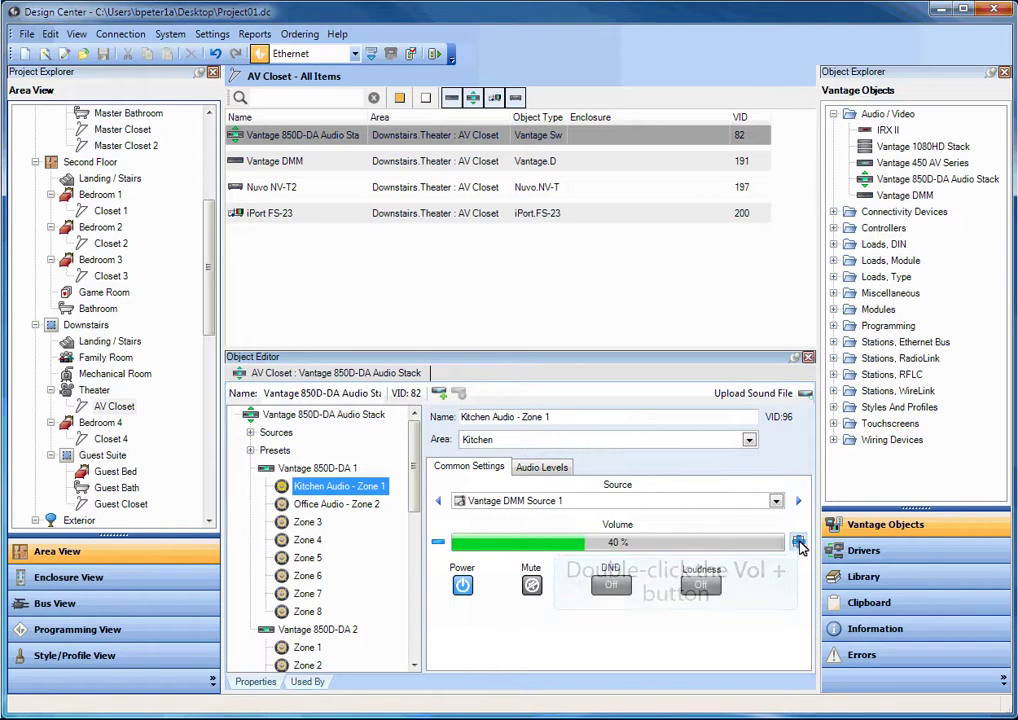
click(799, 543)
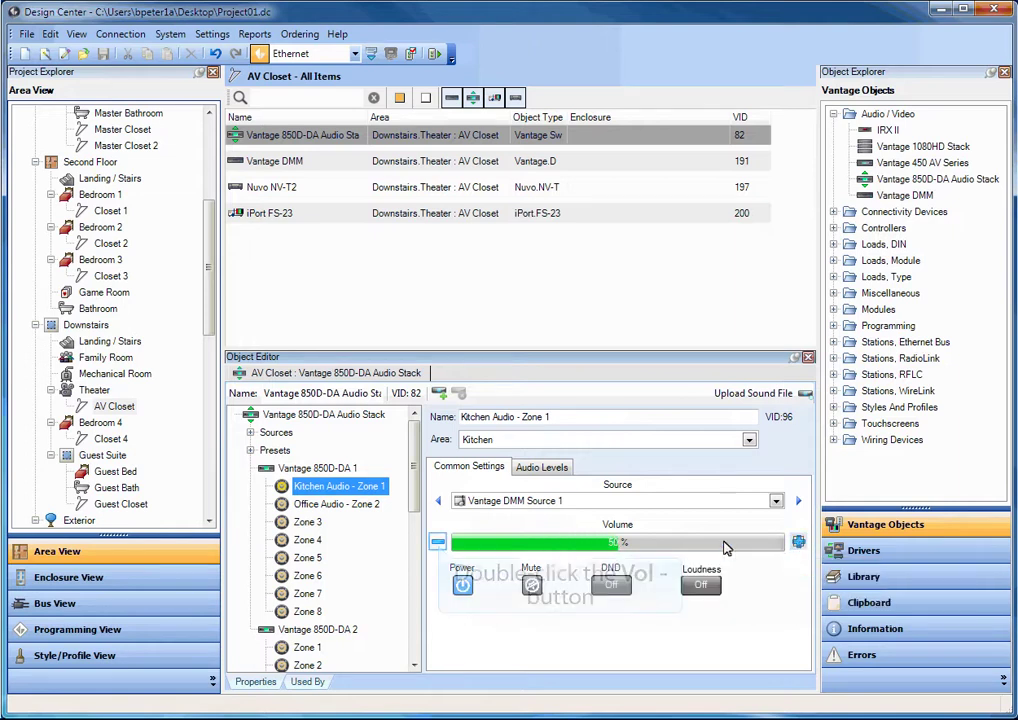
double_click(438, 542)
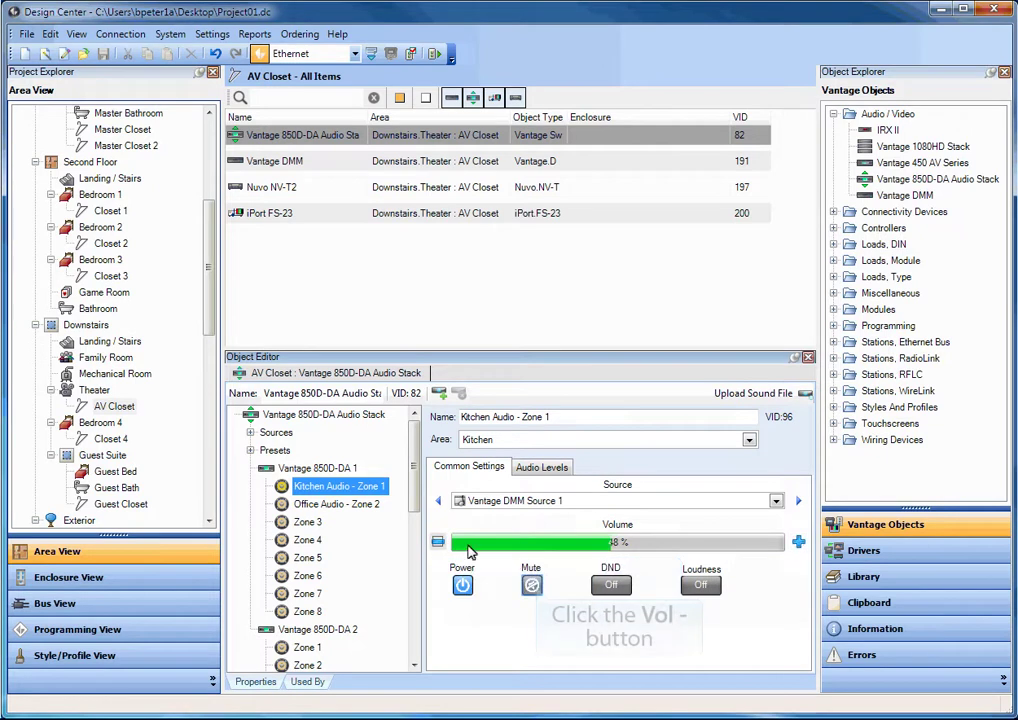
click(533, 588)
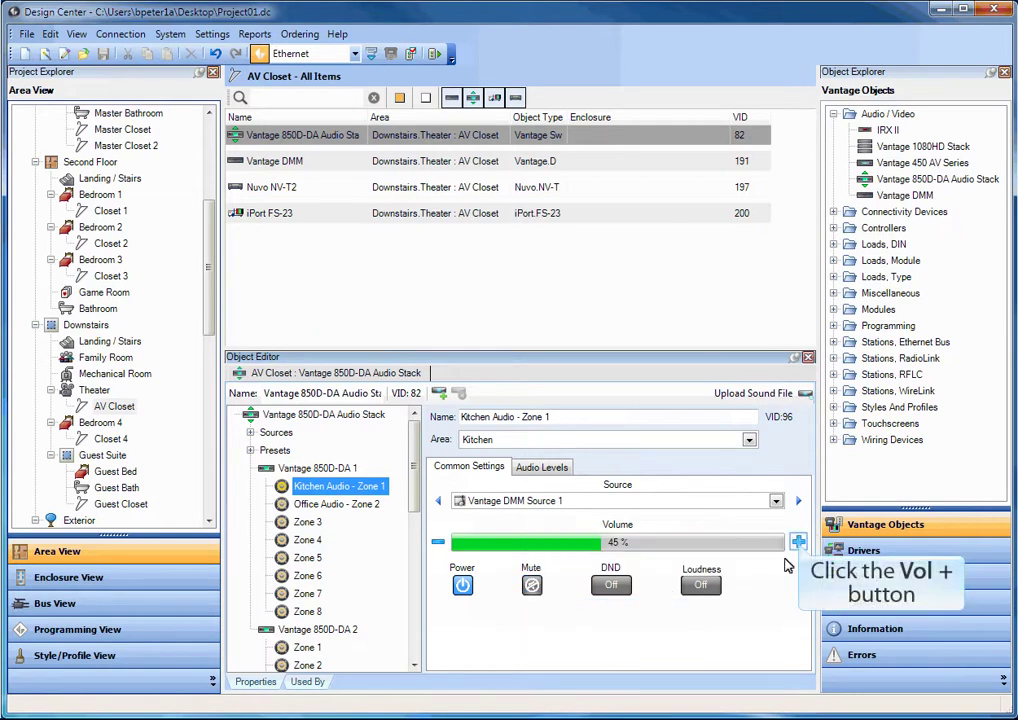
Test the kitchen zone's volume control by lowering the volume to 25% and raising it to 30%
click(798, 541)
double_click(438, 543)
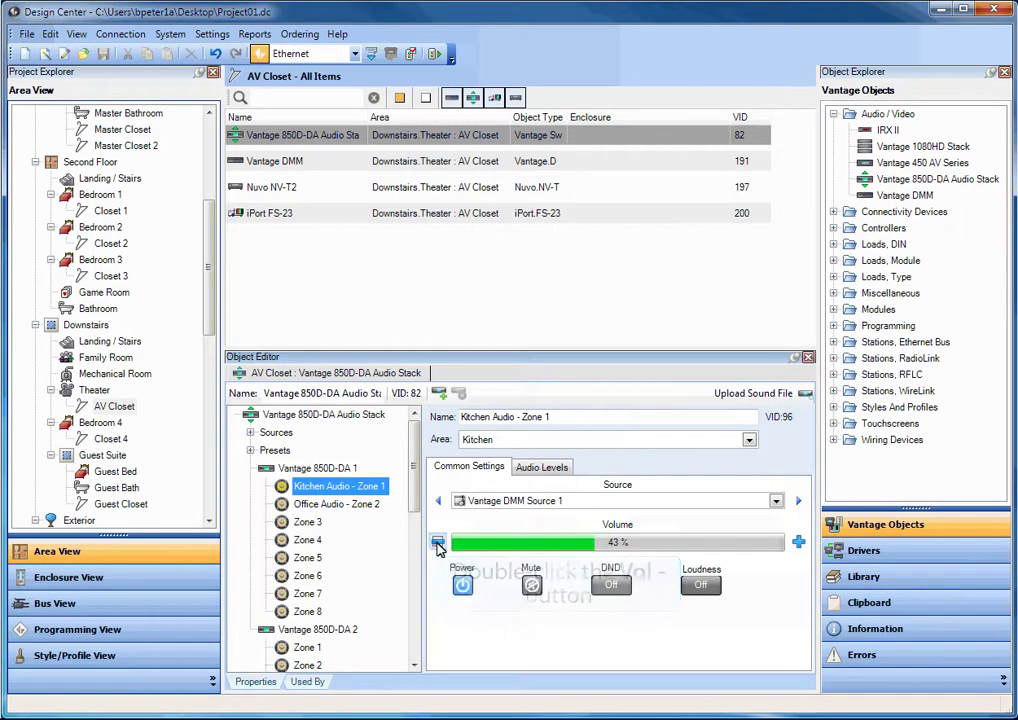
double_click(438, 543)
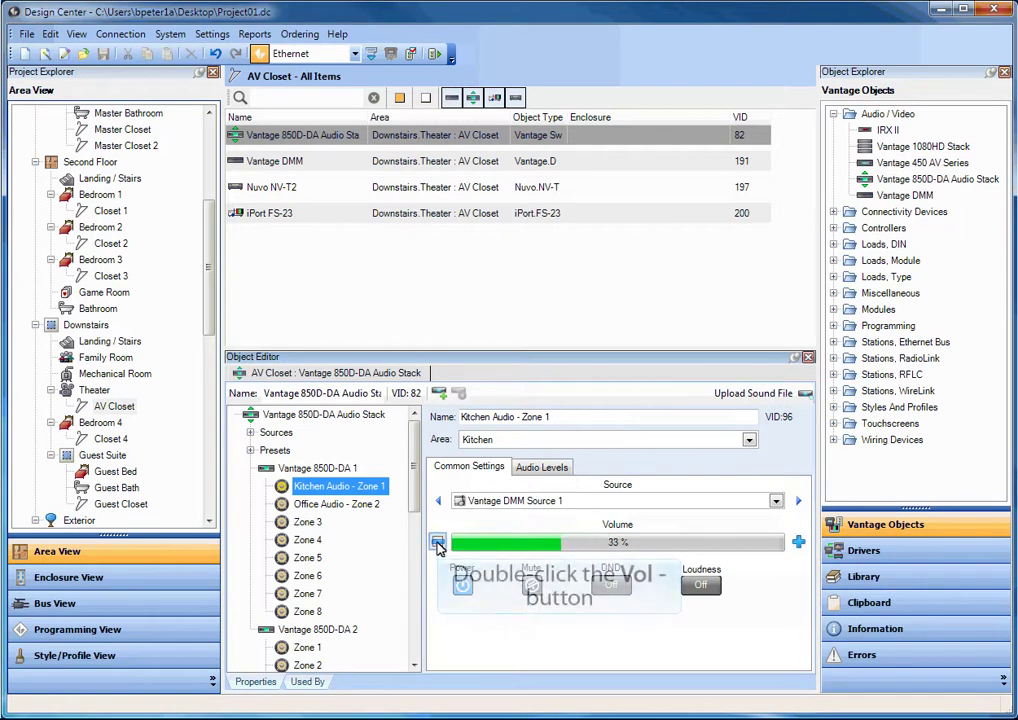
double_click(438, 543)
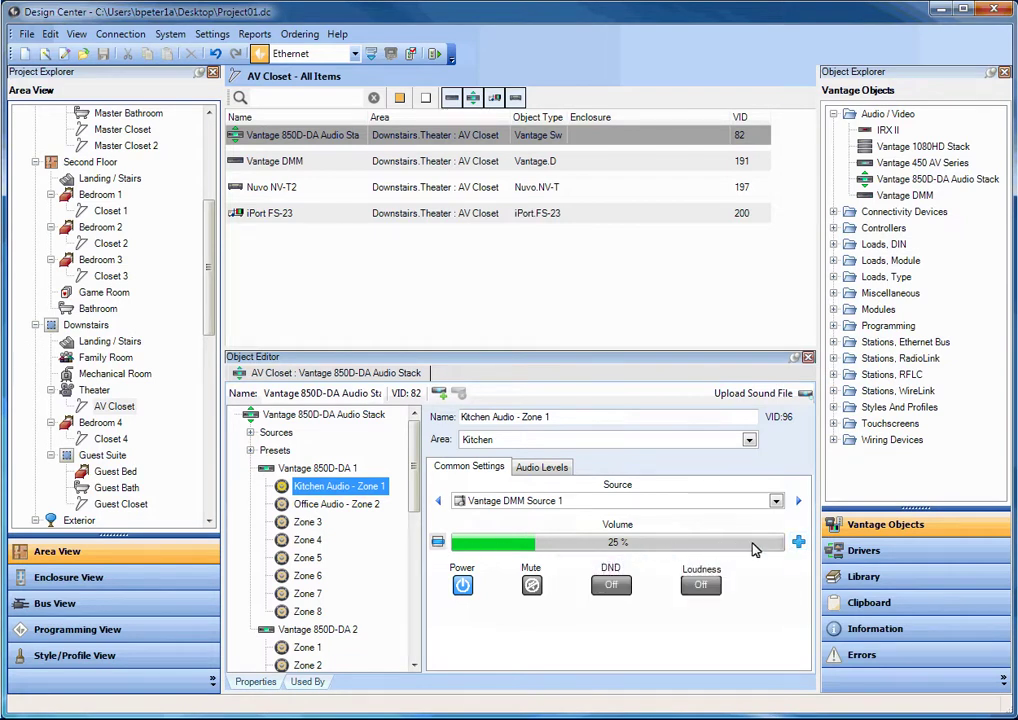
double_click(799, 543)
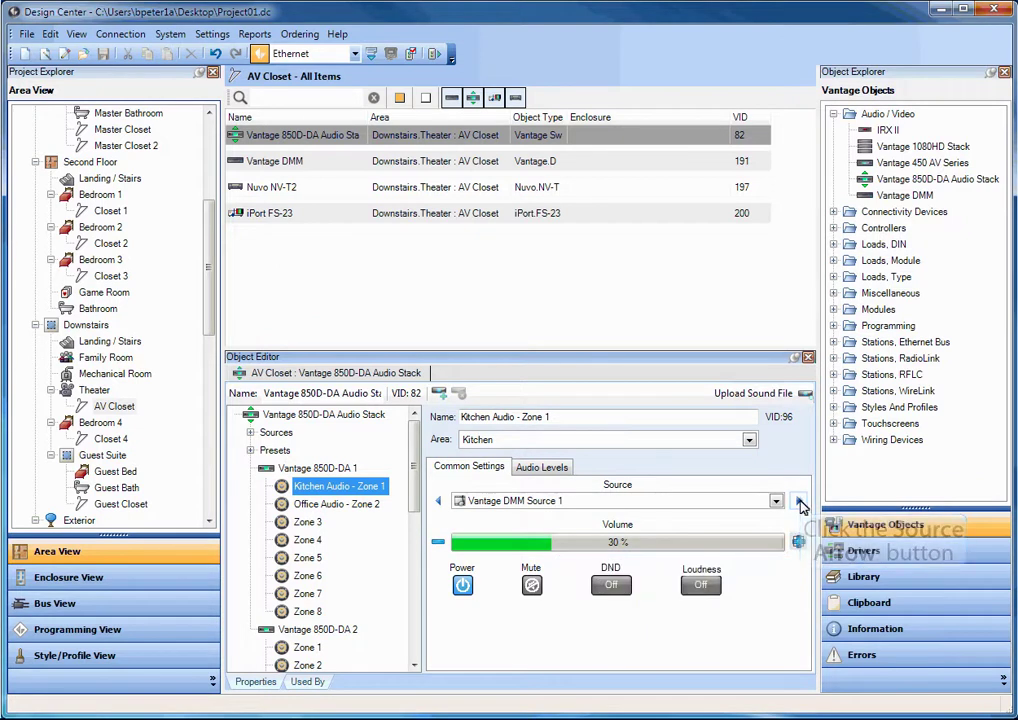
Switch the kitchen zone to Vantage DMM Source 2, raise its volume to 50% and mute it
click(798, 501)
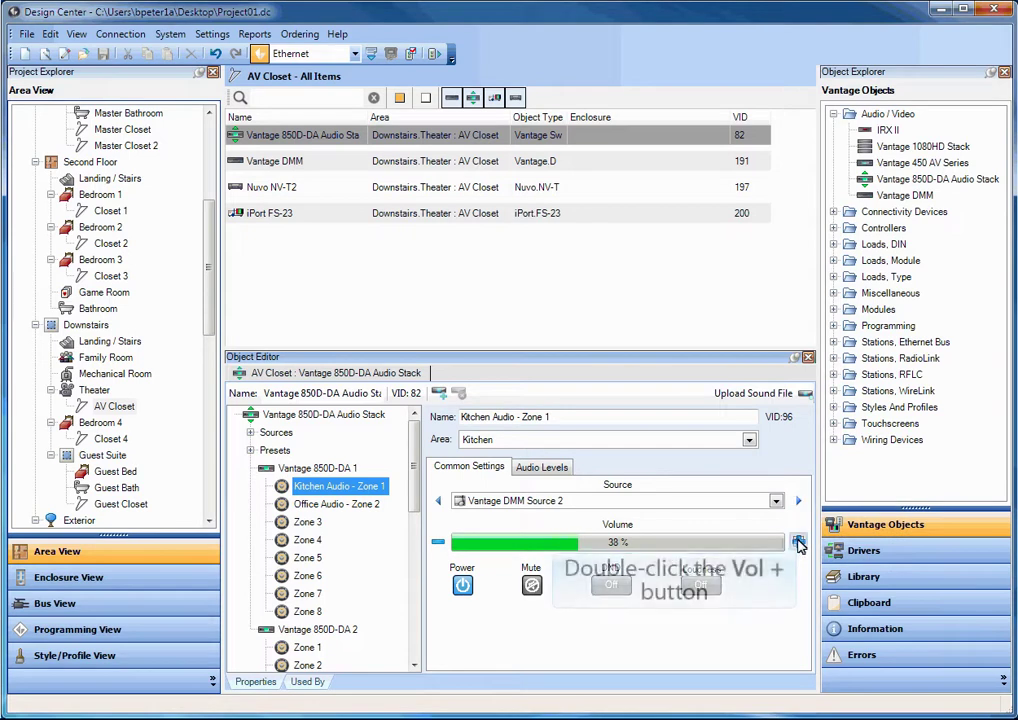
double_click(798, 543)
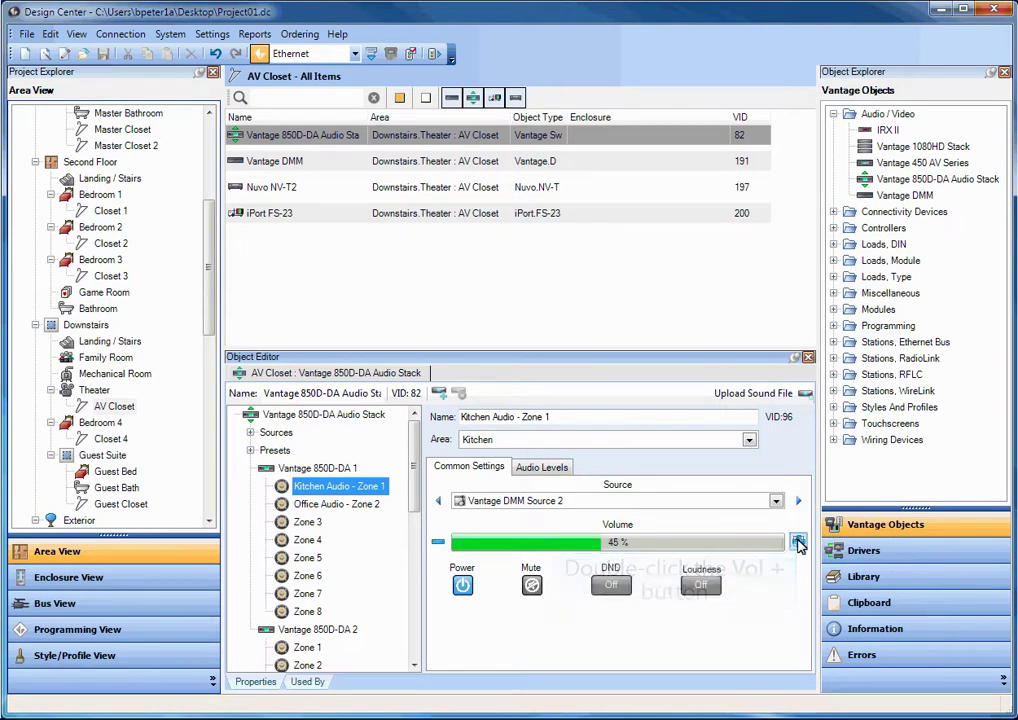
click(531, 585)
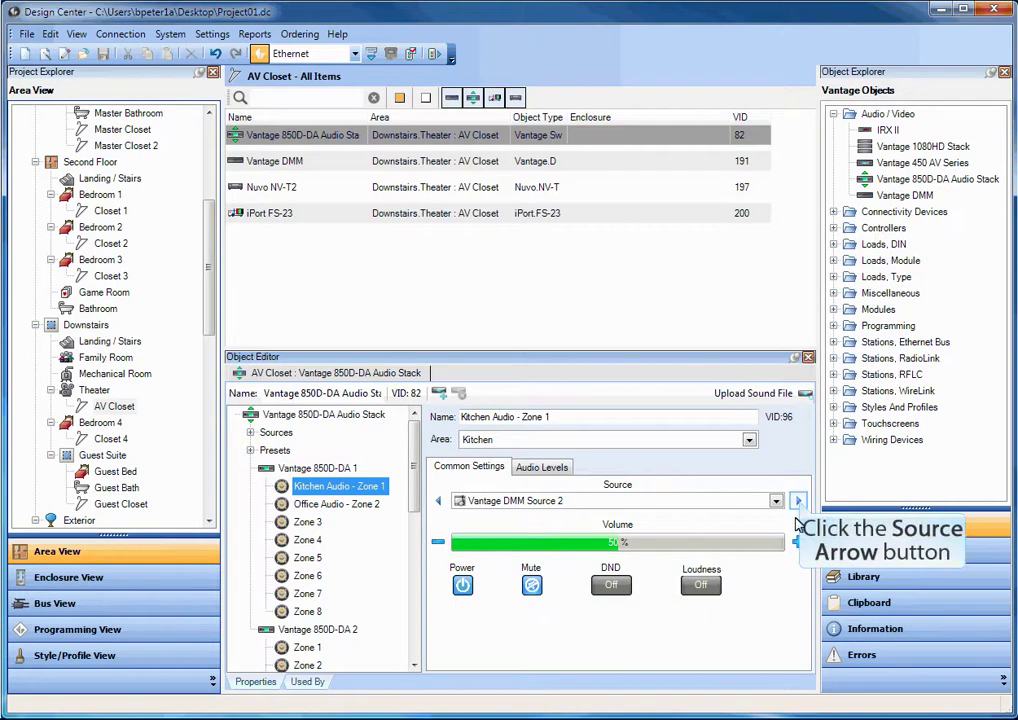
Switch the kitchen zone to Vantage DMM Source 3, unmute it and raise its volume to 53%
click(798, 501)
click(531, 586)
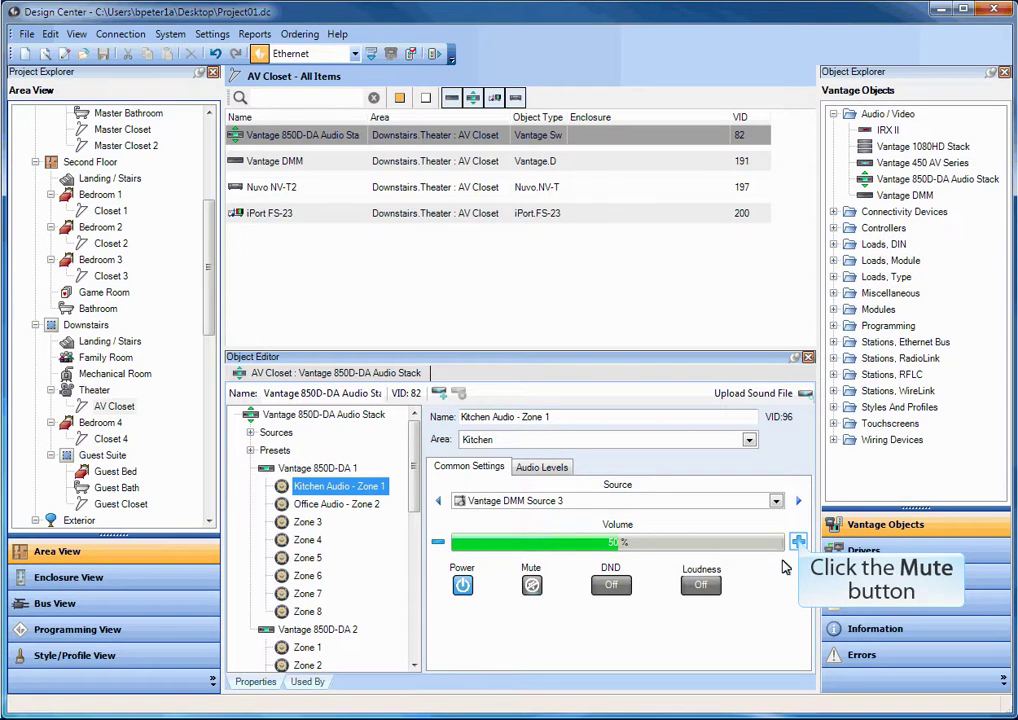
click(799, 542)
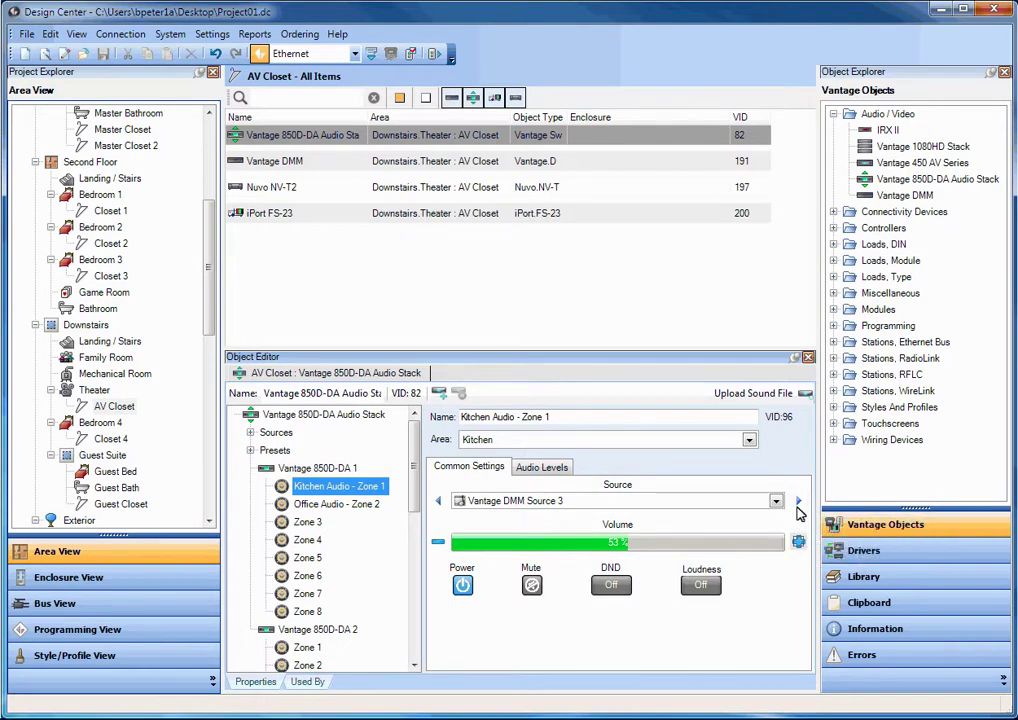
Advance the kitchen zone's source through Vantage DMM Source 4 and the Nuvo NV-T2 tuners to iPort FS-23
click(798, 503)
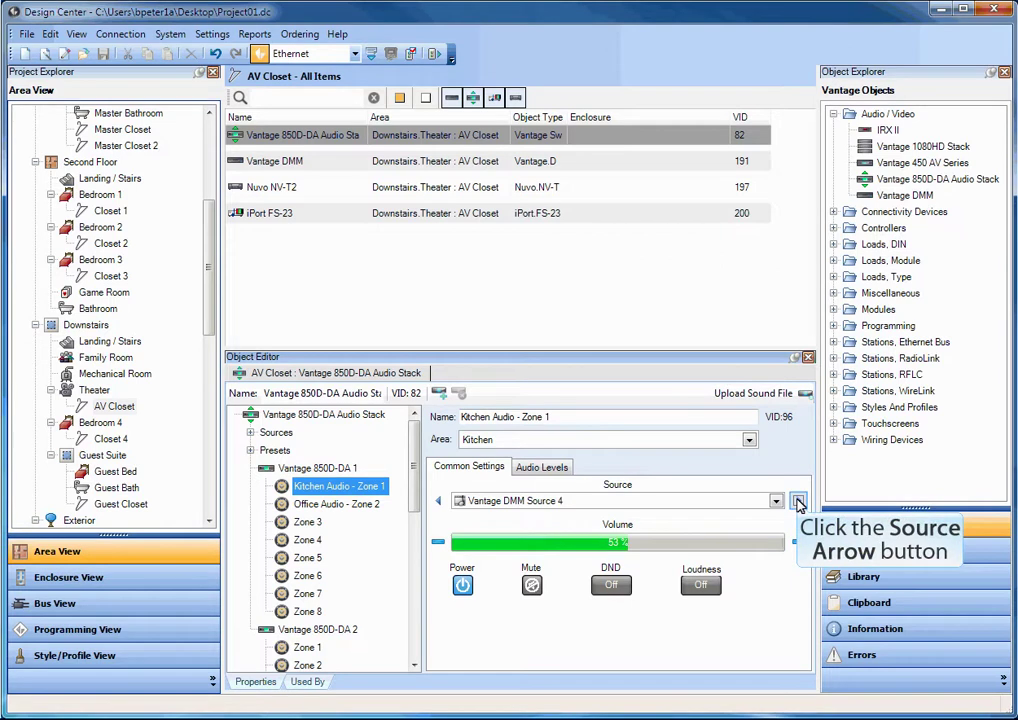
click(798, 503)
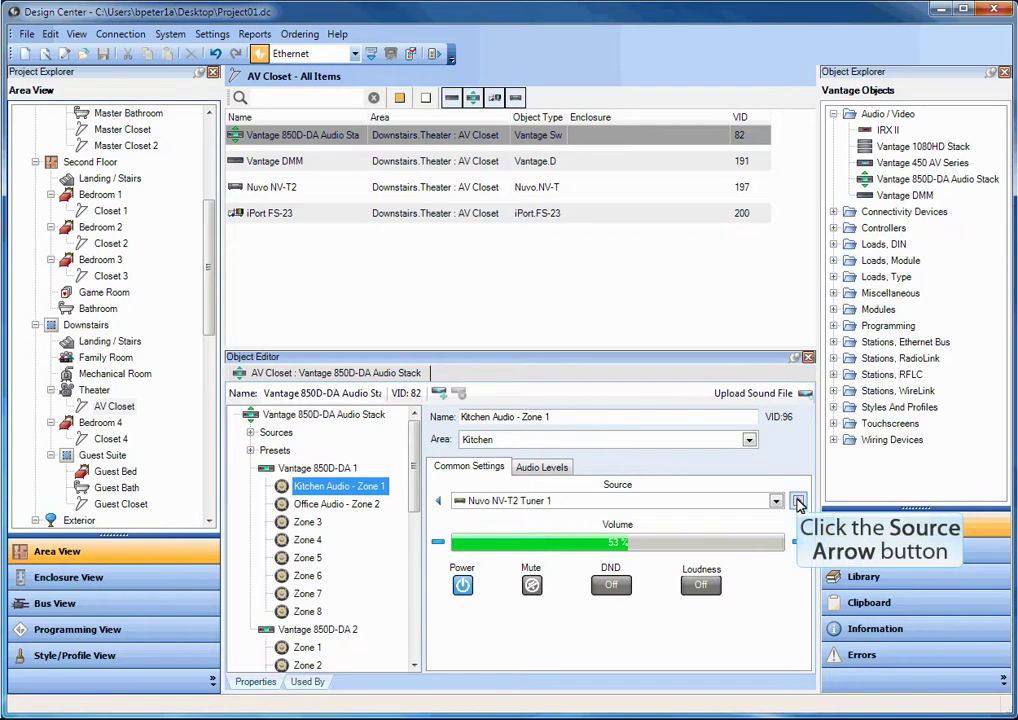
click(798, 503)
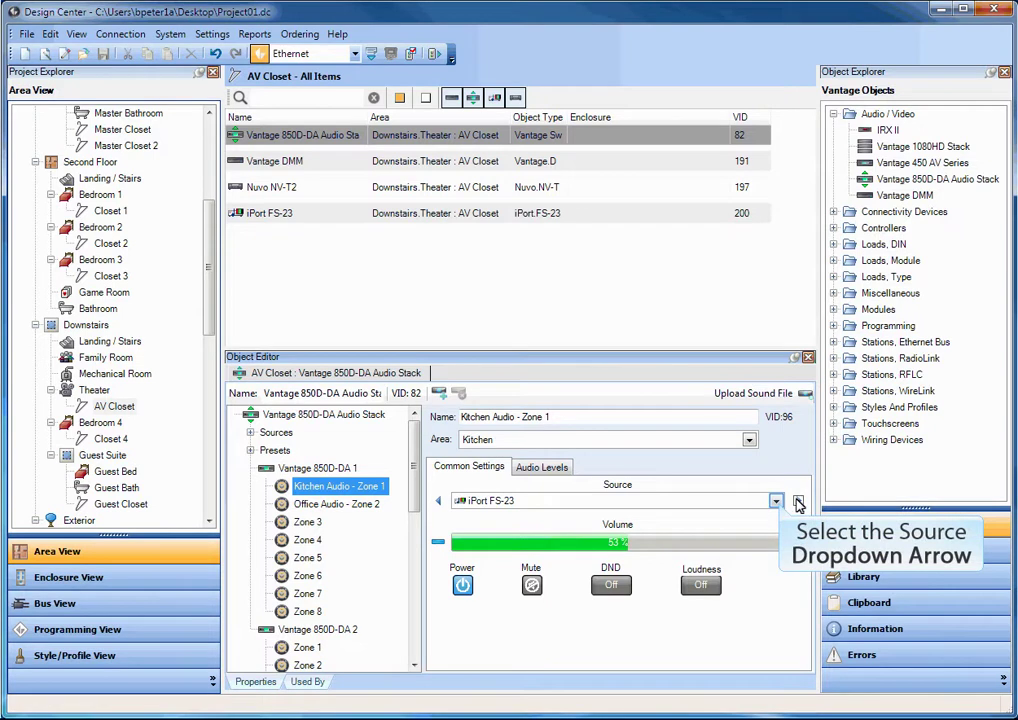
Set the kitchen zone's source to Vantage DMM Source 1 and mute the zone
click(778, 501)
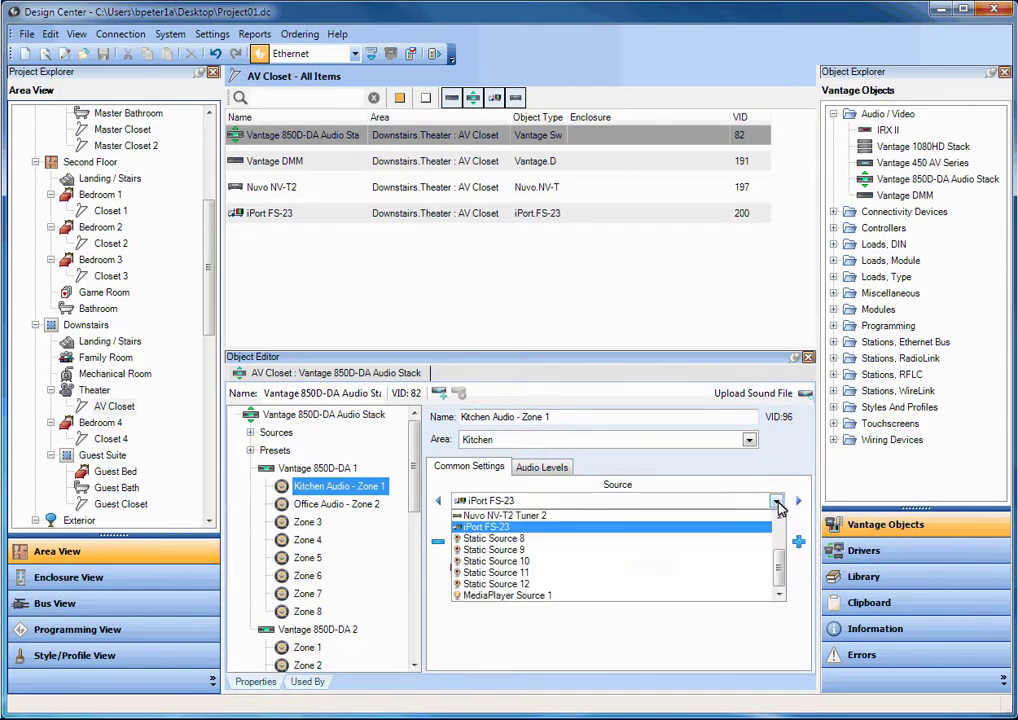
drag(779, 584, 779, 537)
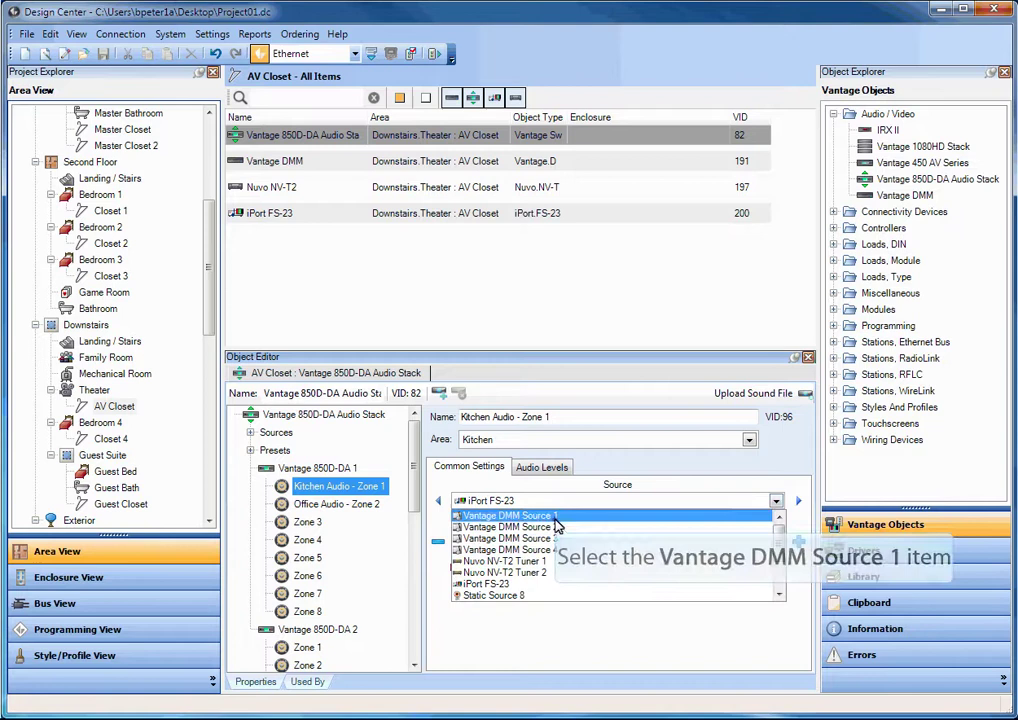
click(505, 515)
click(532, 586)
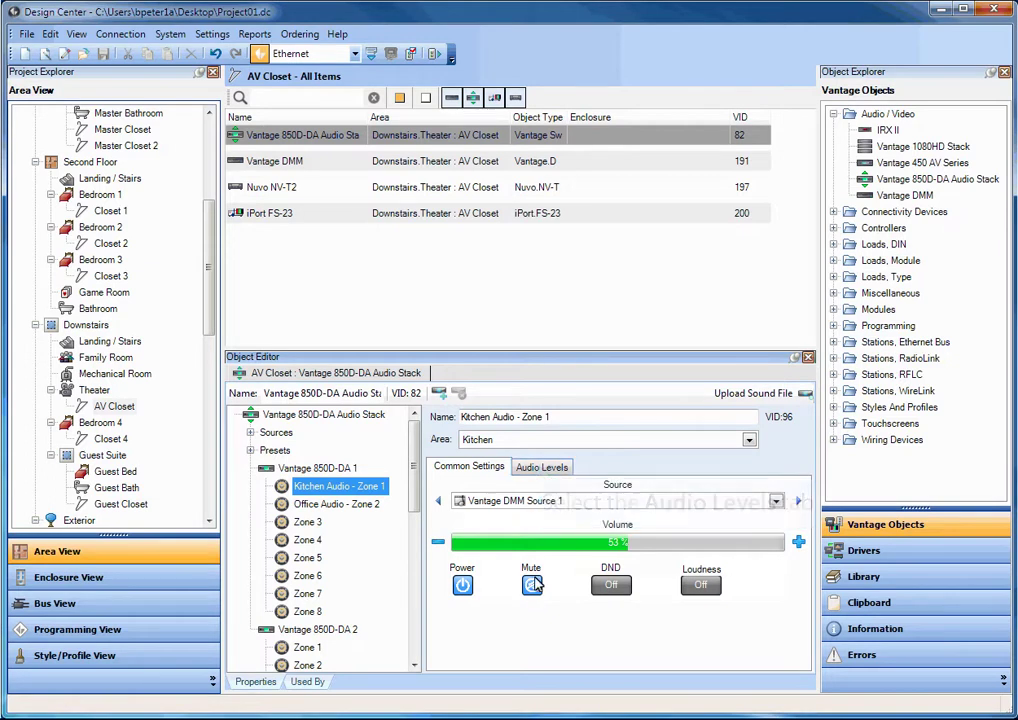
Set the kitchen zone's bass and treble to 2, reduce its maximum volume, and lower its volume to 23%
click(541, 469)
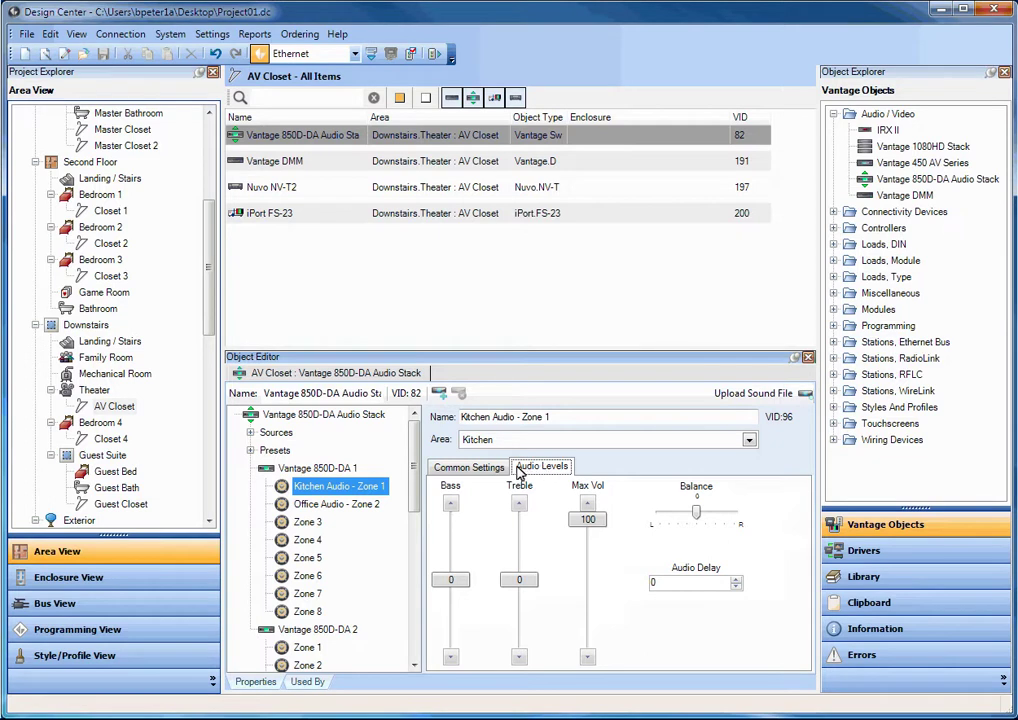
drag(452, 585, 452, 576)
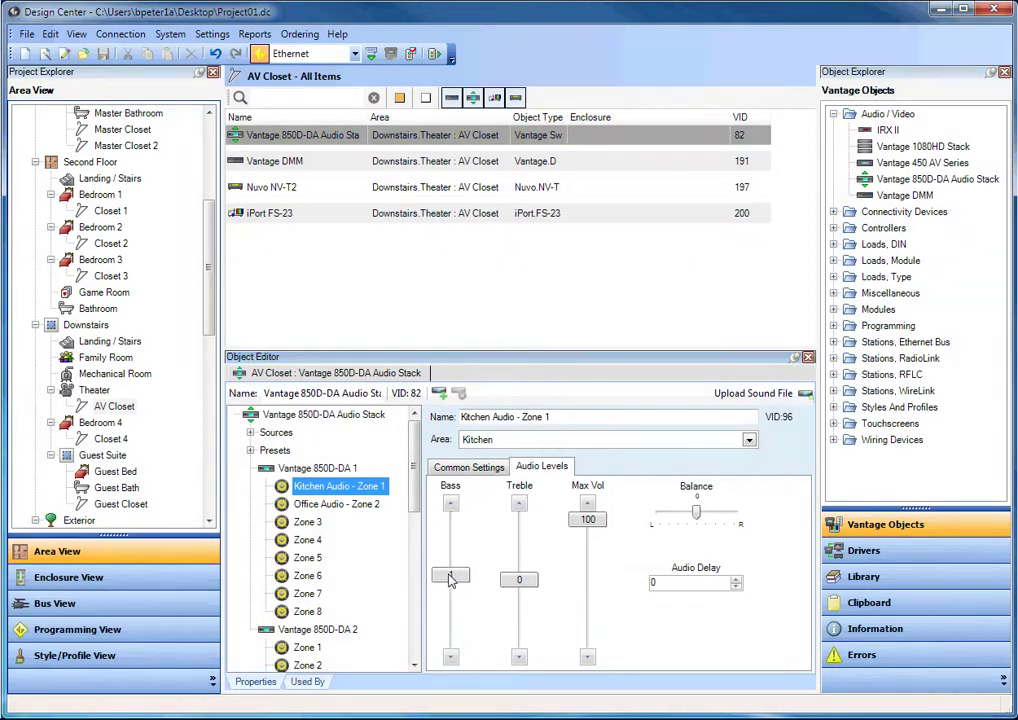
drag(518, 585, 518, 572)
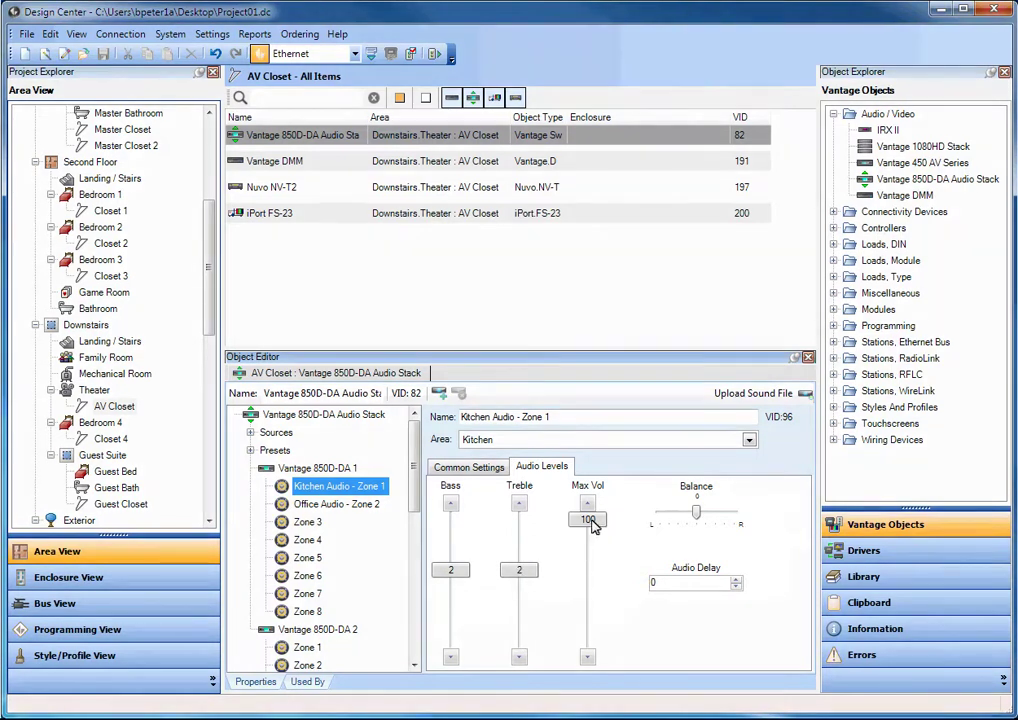
drag(588, 520, 594, 535)
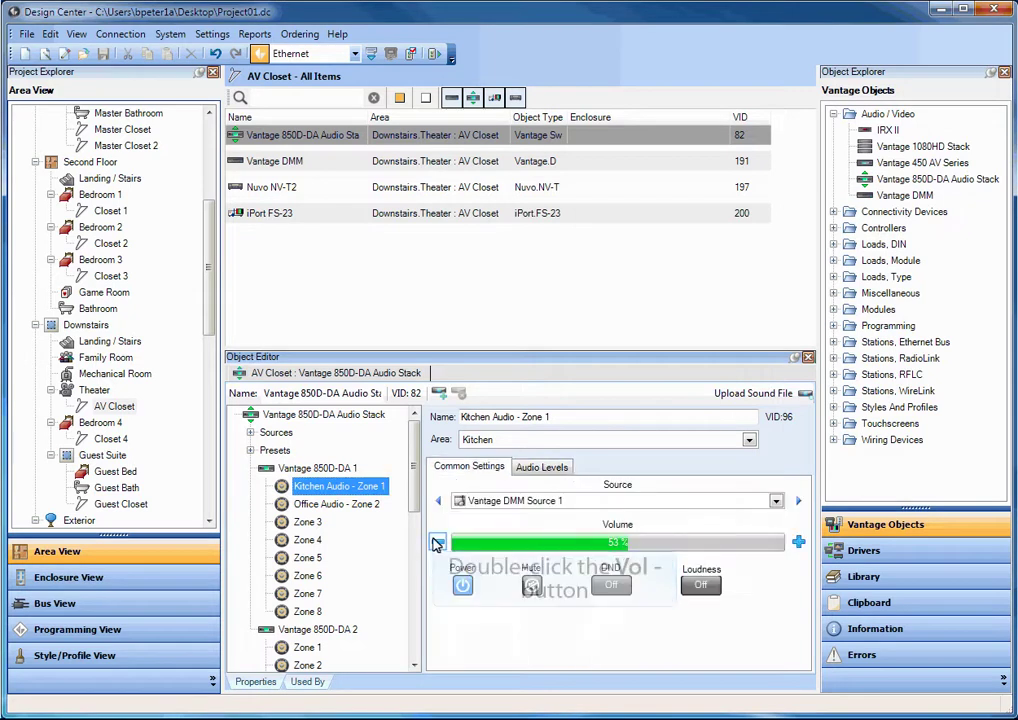
double_click(437, 543)
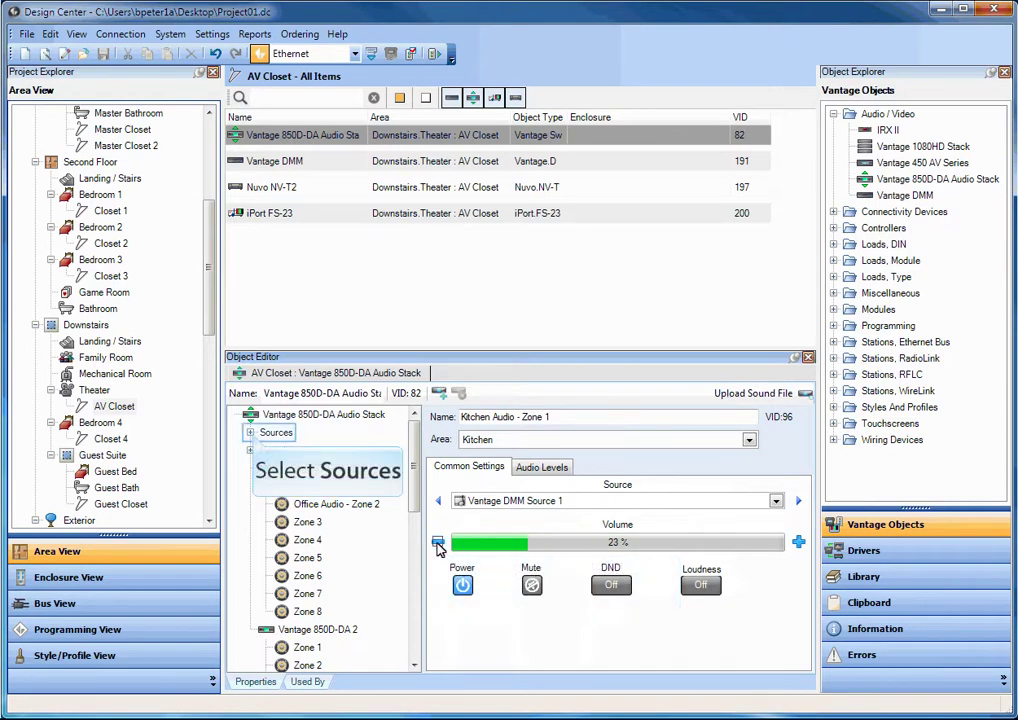
Test the Dad's Music - Vantage DMM Source 1 source by sending it Pause, Play and Pause commands
click(251, 433)
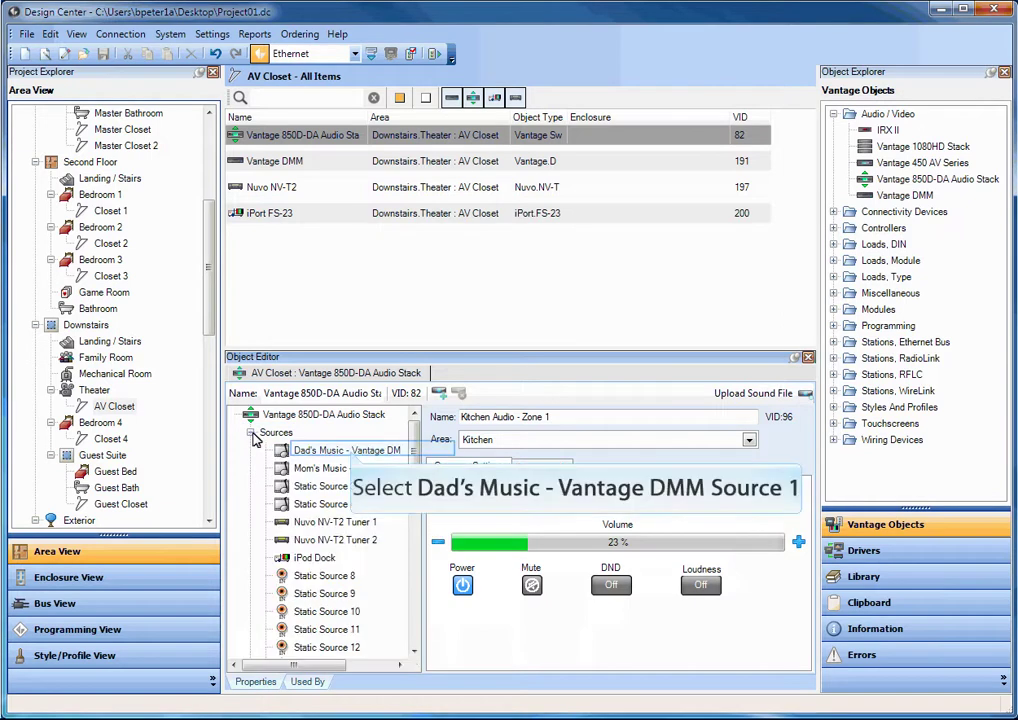
click(352, 452)
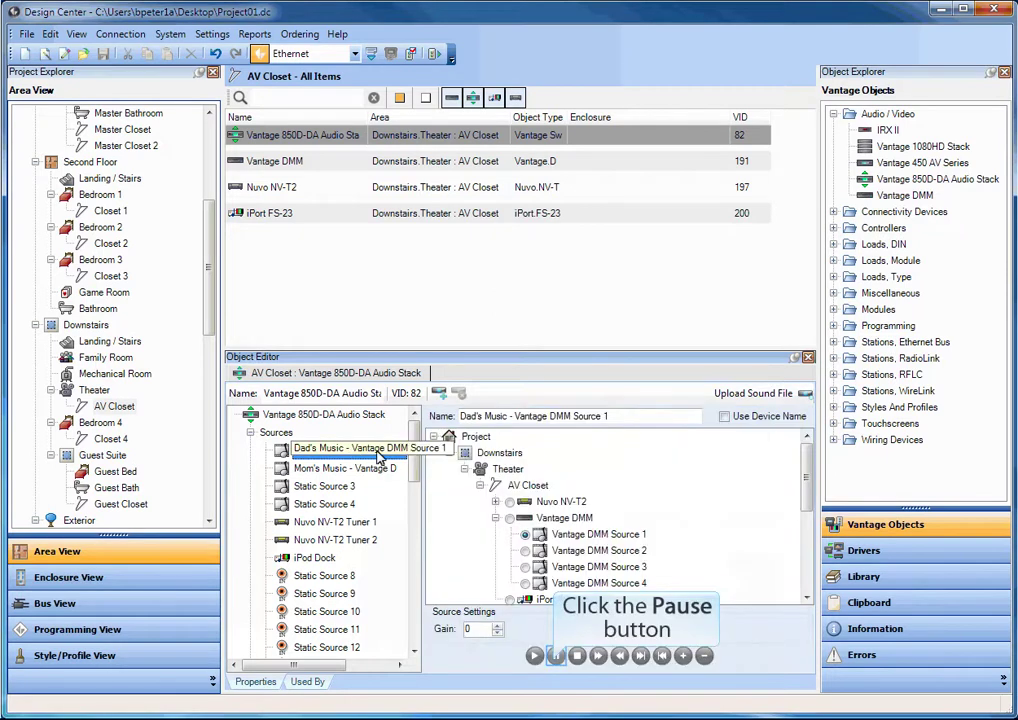
click(556, 657)
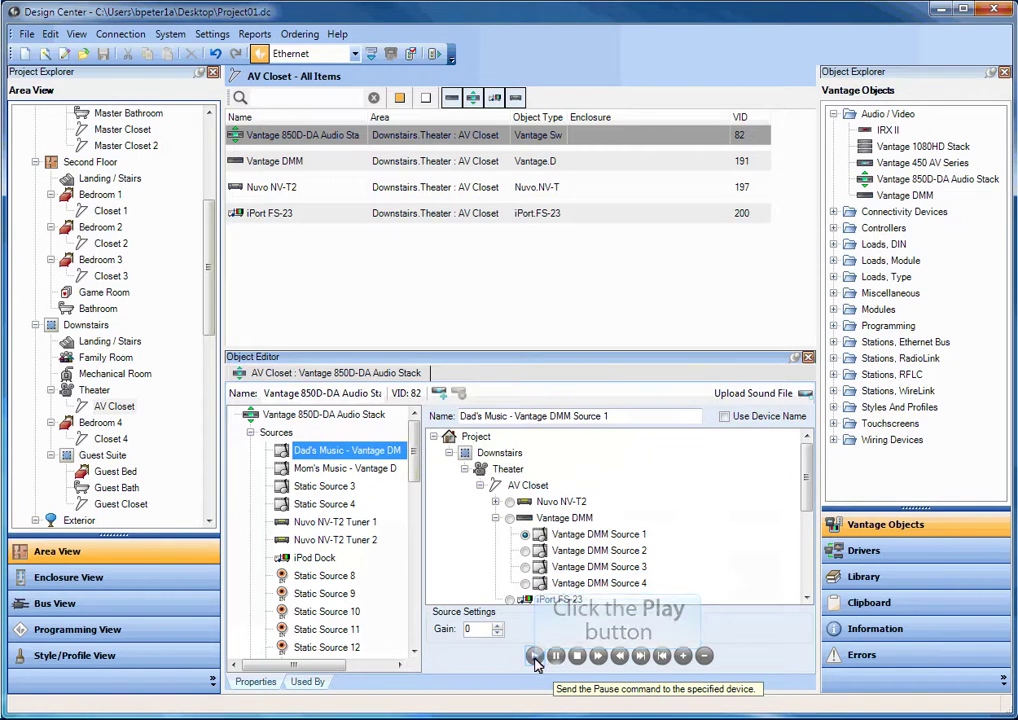
click(536, 659)
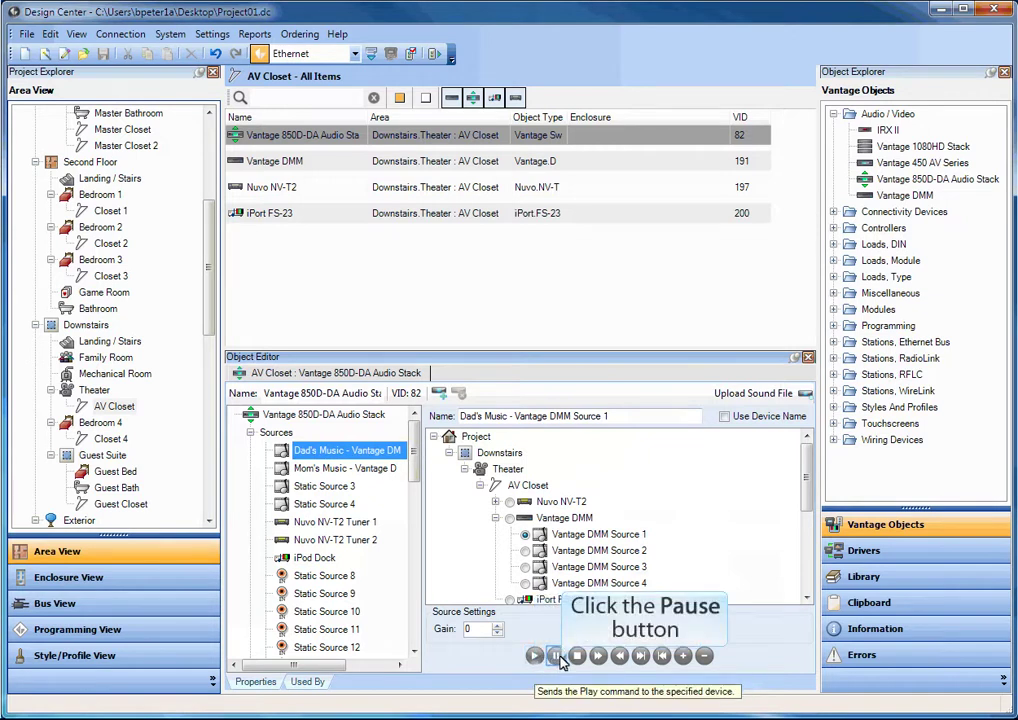
click(555, 657)
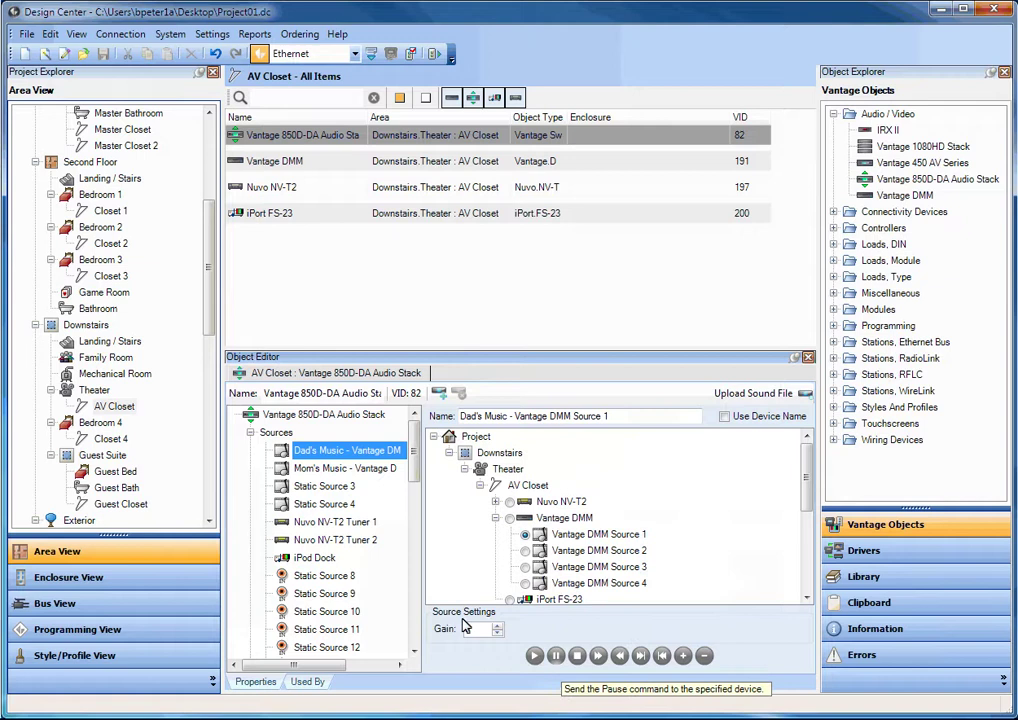
Return to Kitchen Audio - Zone 1 and raise its volume to 38%
scroll(417, 500, down, 1)
click(417, 502)
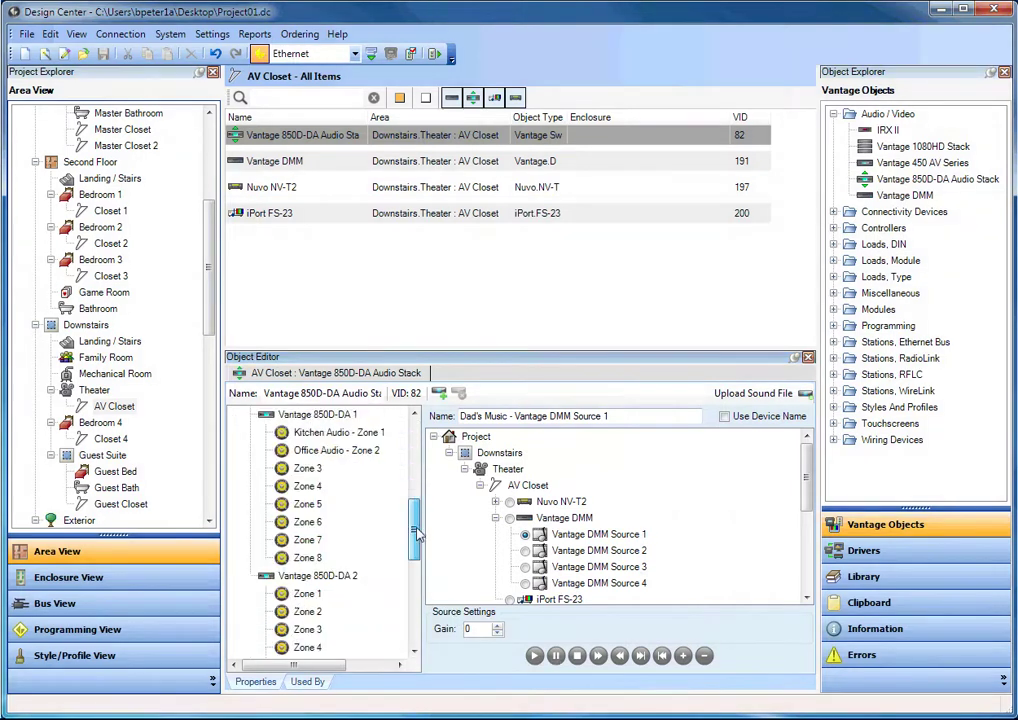
click(338, 432)
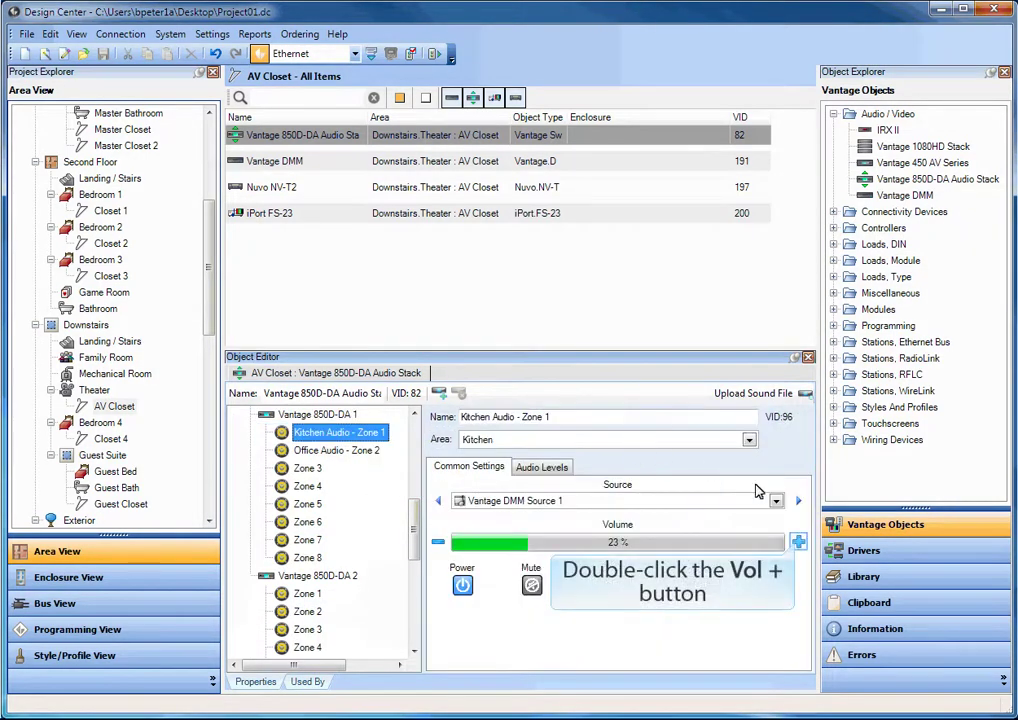
double_click(798, 543)
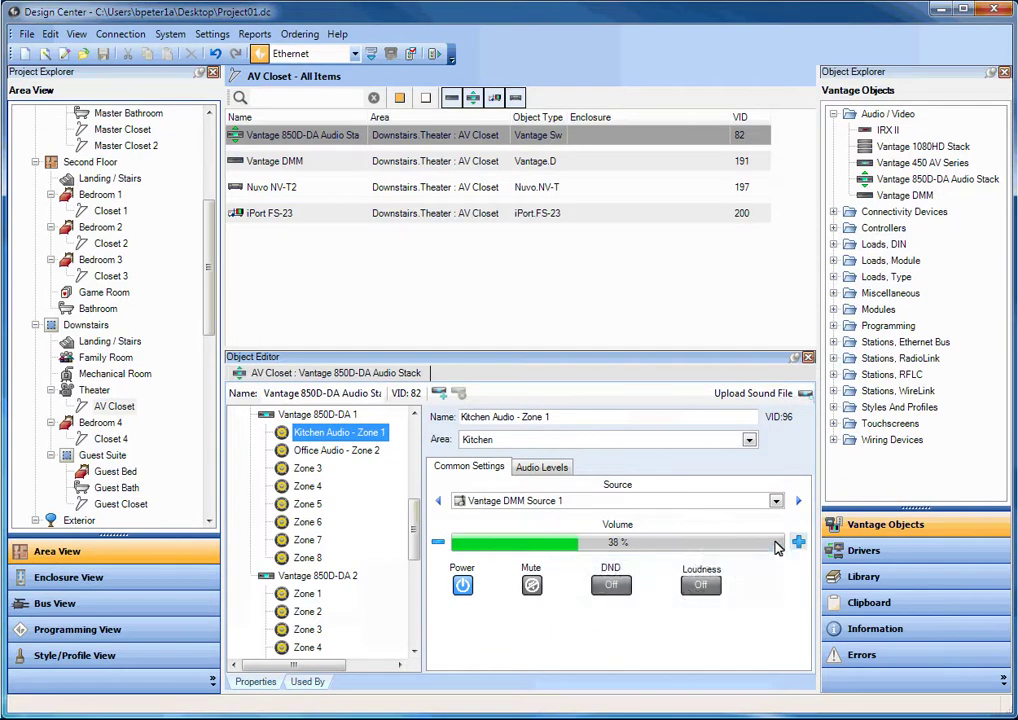
Test the Dad's Music - Vantage DMM Source 1 source by sending it Play, Pause, Play, Skip Previous and Pause commands
drag(417, 550, 417, 428)
click(346, 450)
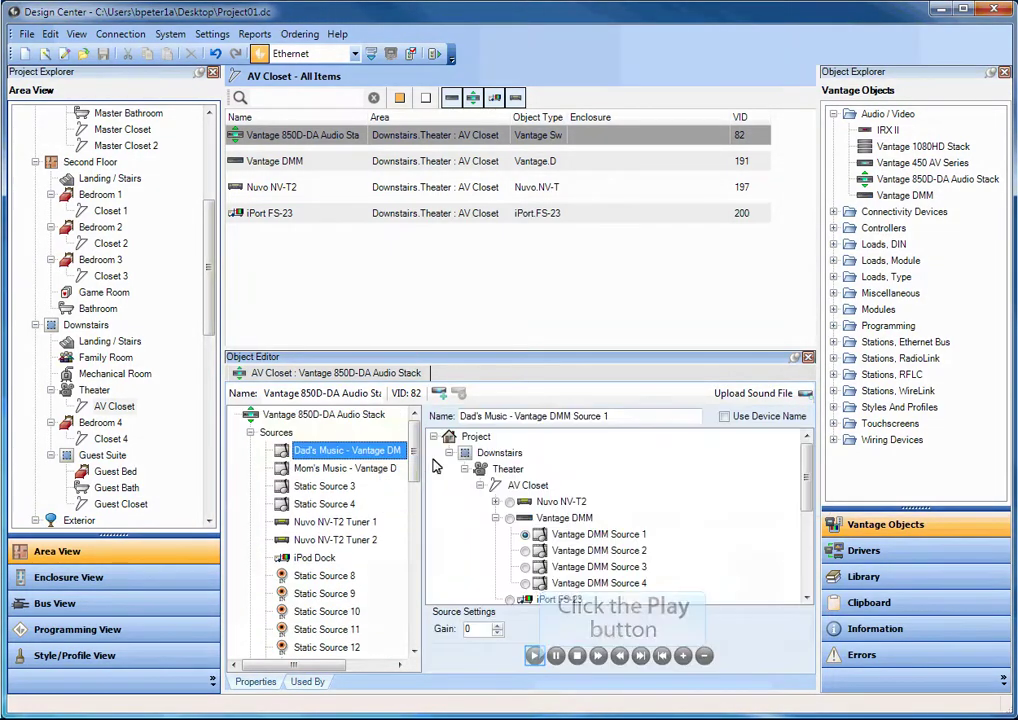
click(534, 655)
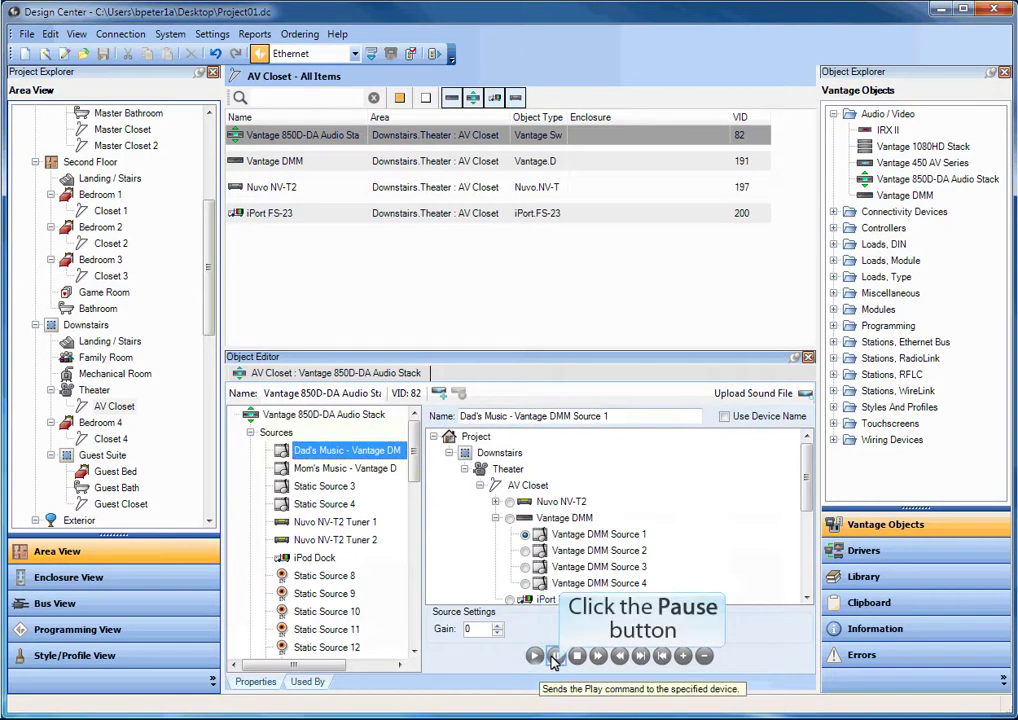
click(557, 657)
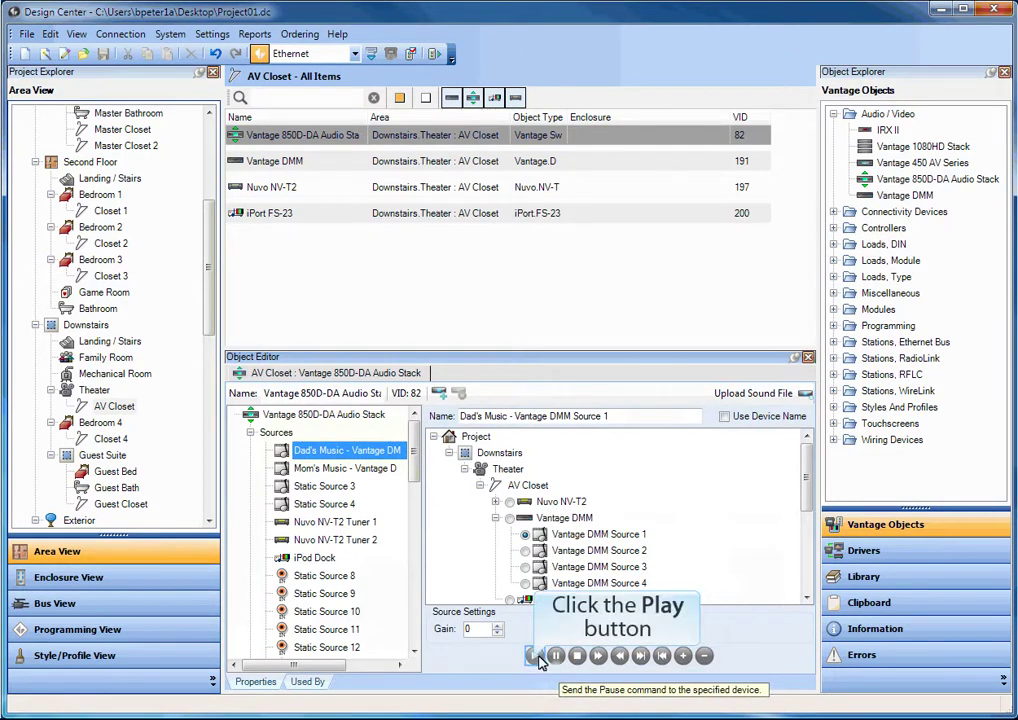
click(534, 655)
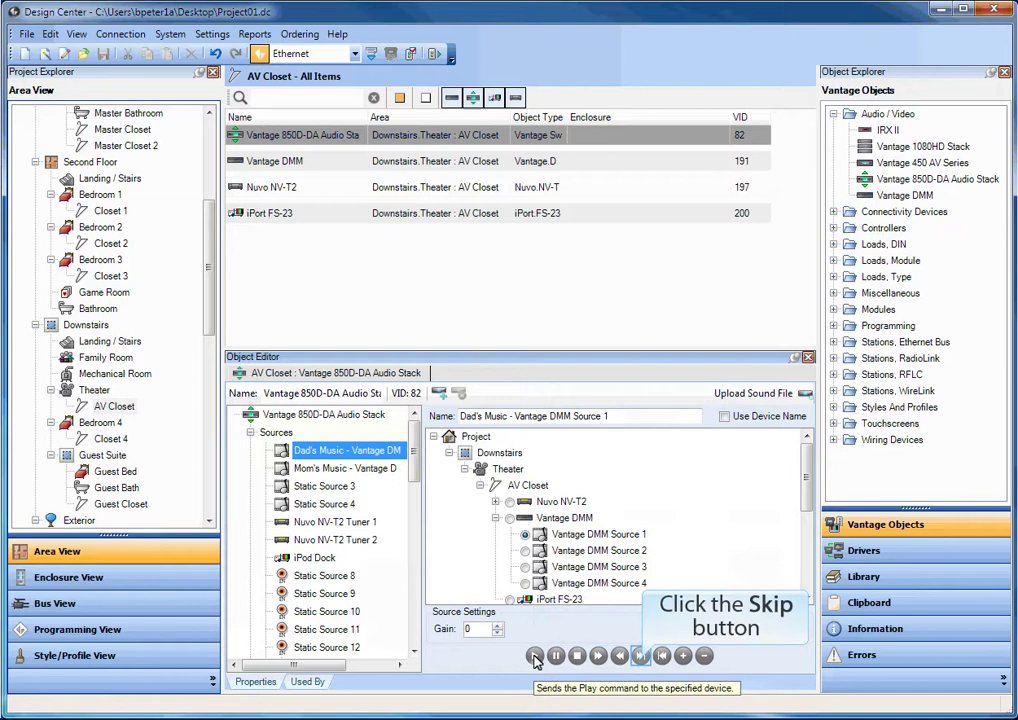
click(660, 656)
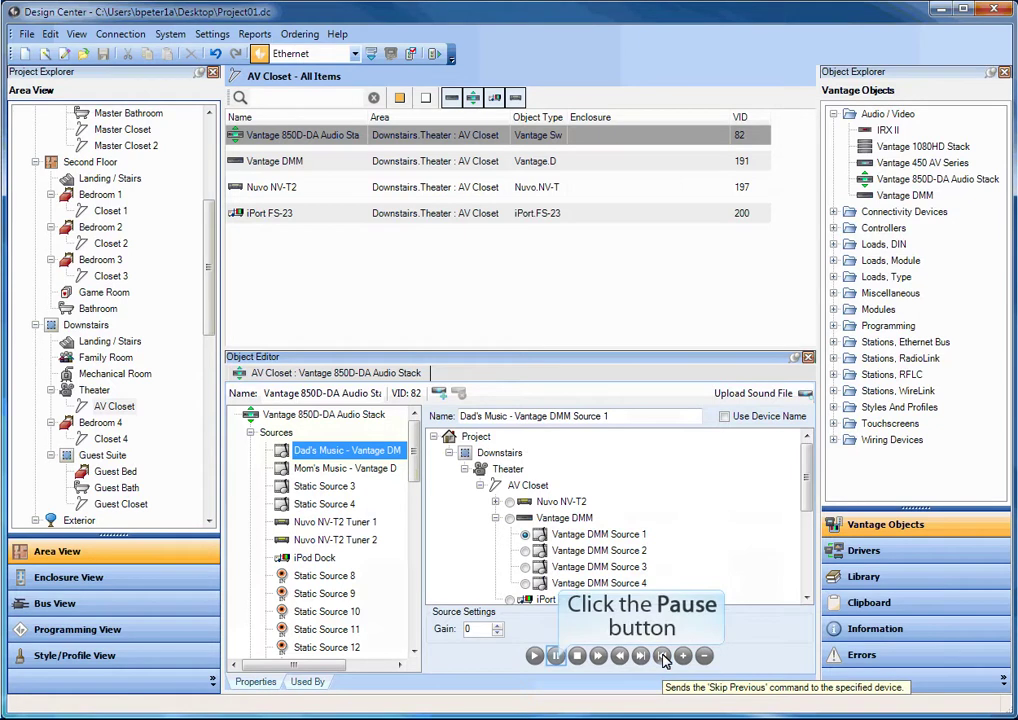
click(557, 656)
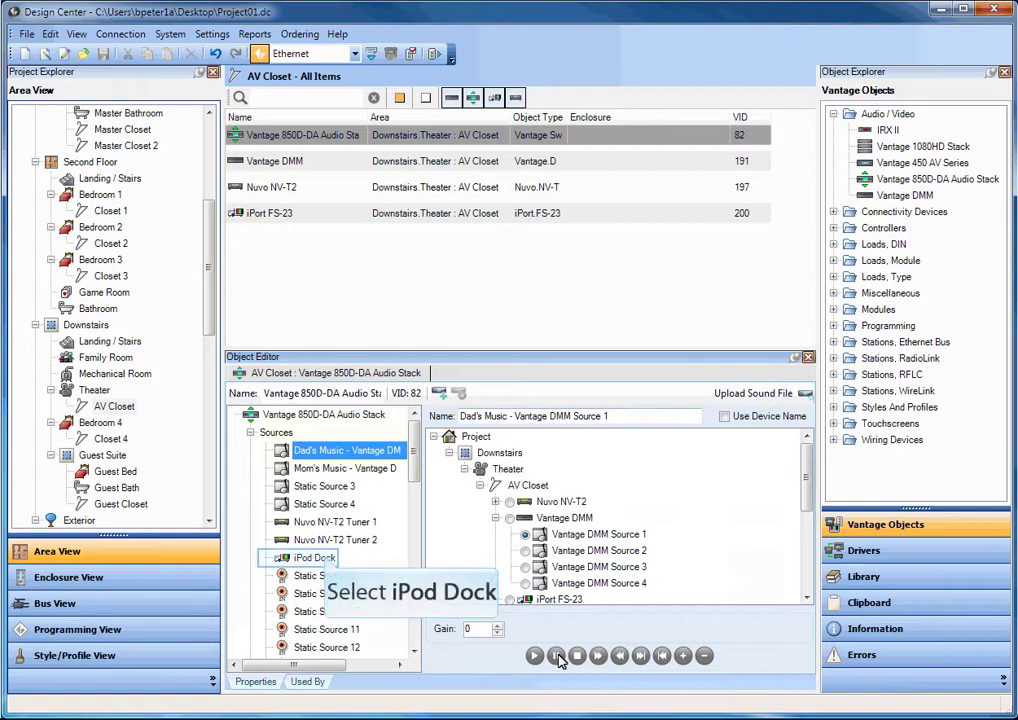
Review the source settings and playback controls of iPod Dock and Nuvo NV-T2 Tuner 1
click(313, 558)
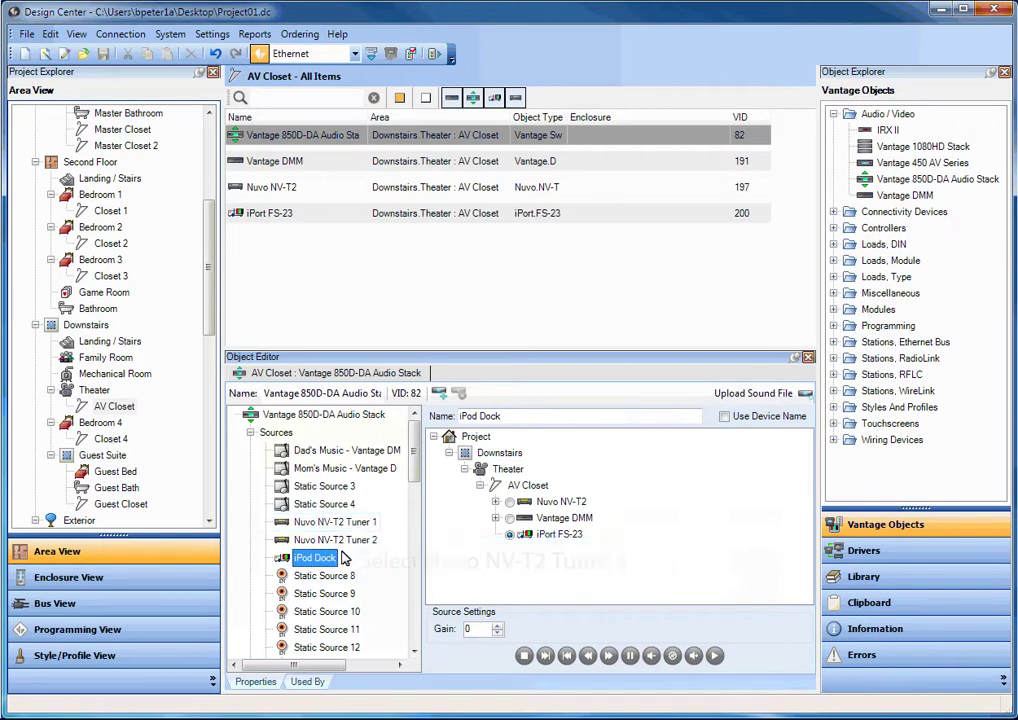
click(358, 523)
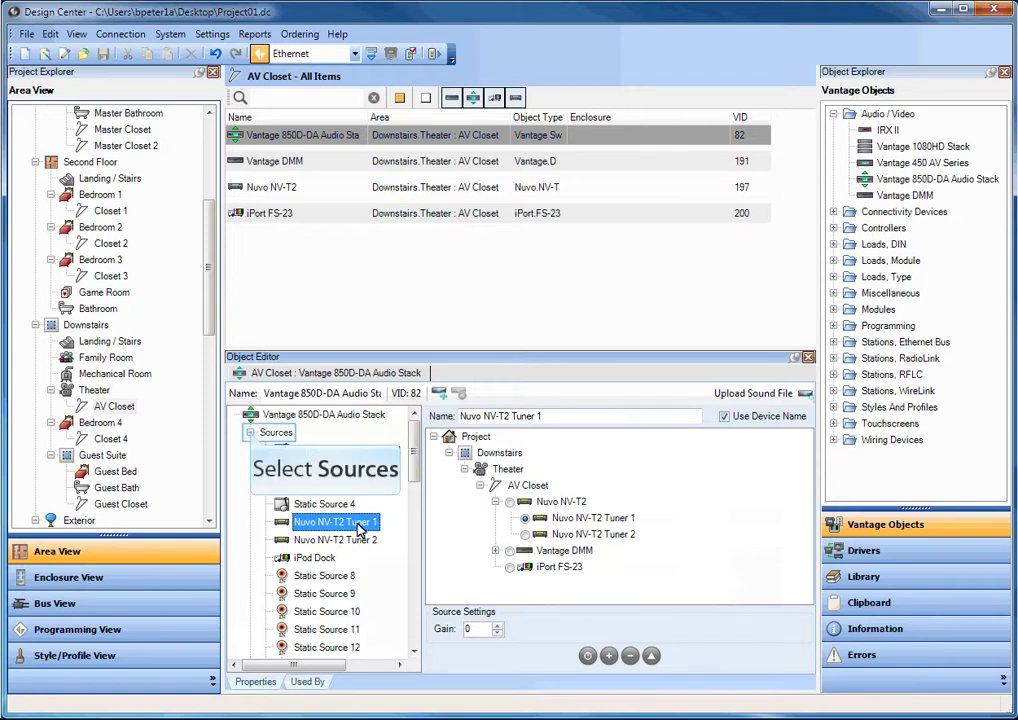
Collapse the stack's source list and review the settings of Page 1 and Preset 1
click(251, 433)
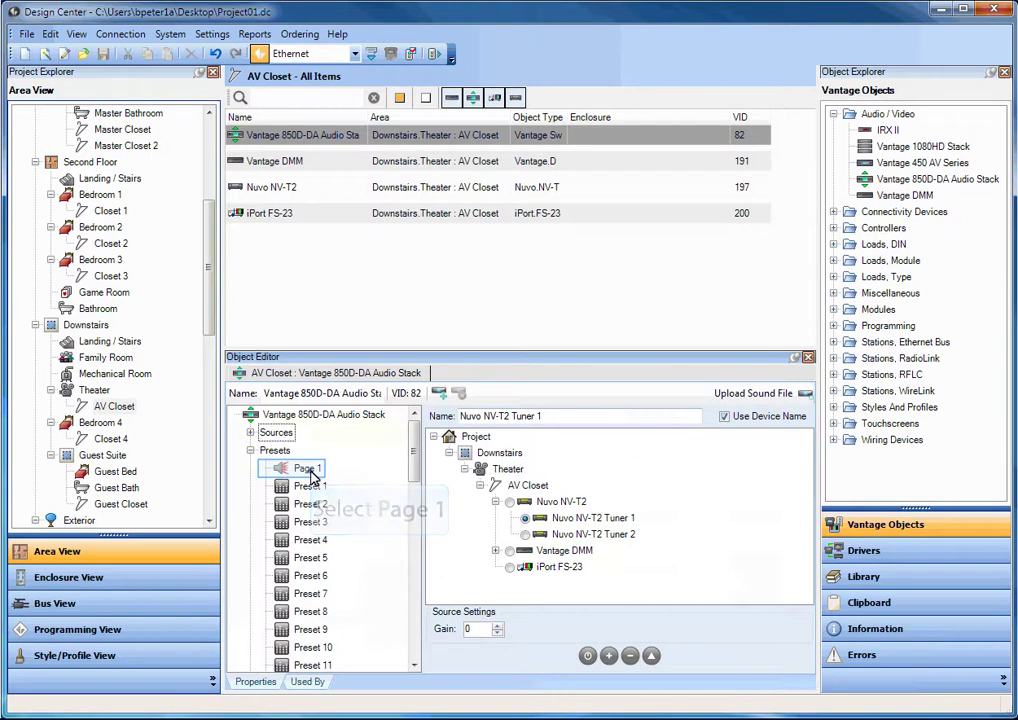
click(300, 469)
click(310, 487)
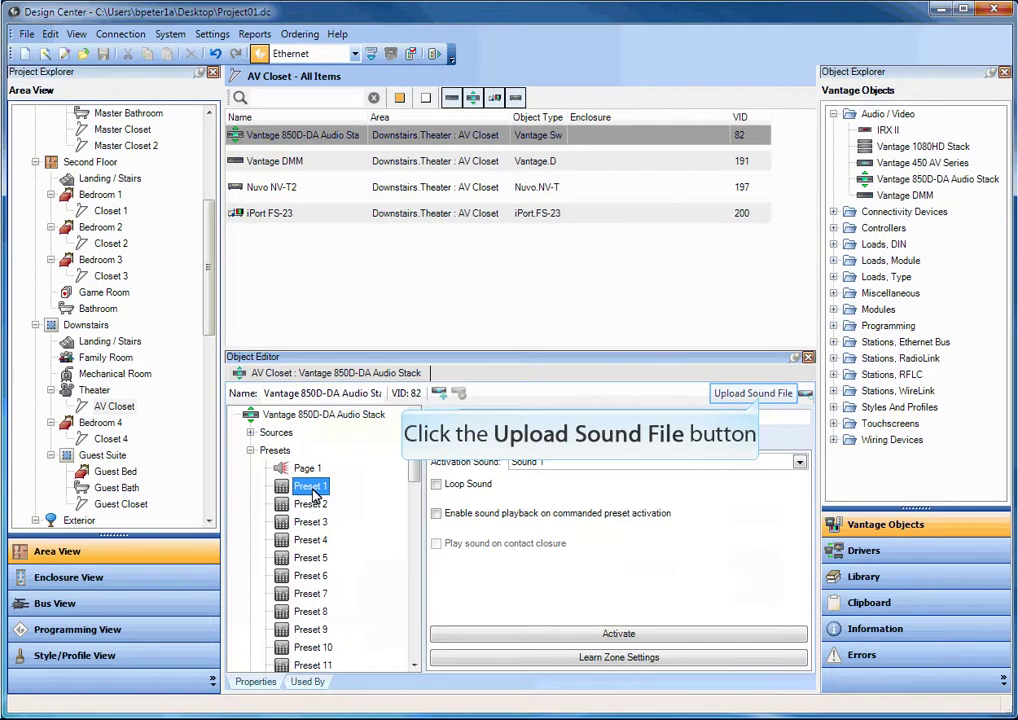
Start a page sound upload for Sound 1, browse the music library's AC_DC folder to Back in Black, and cancel the upload
click(760, 400)
click(684, 284)
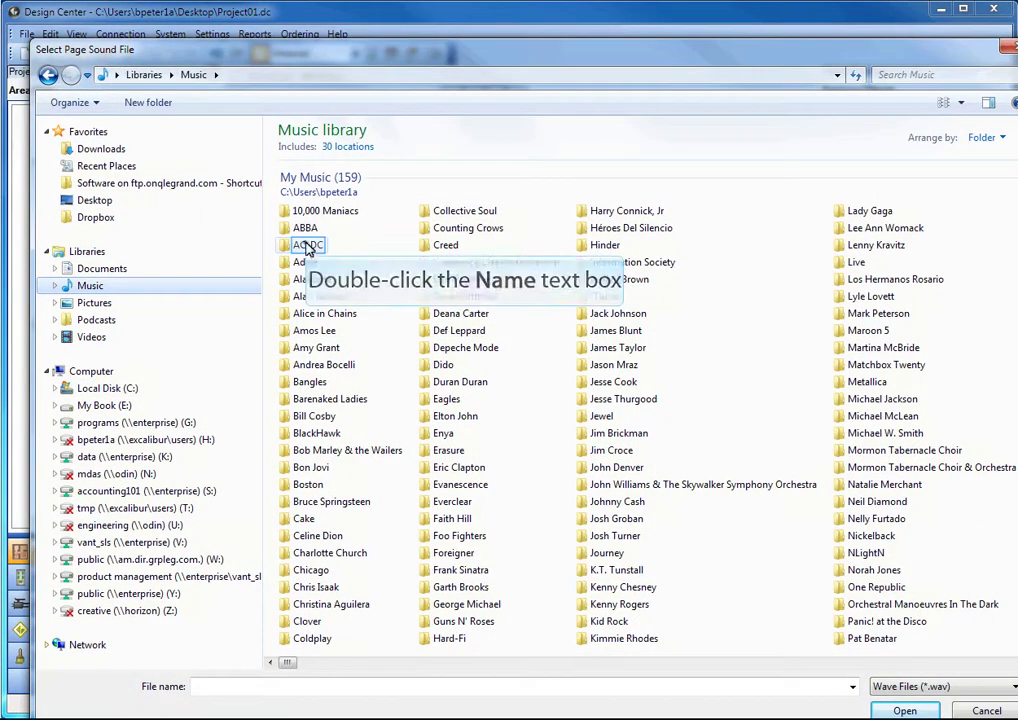
click(308, 247)
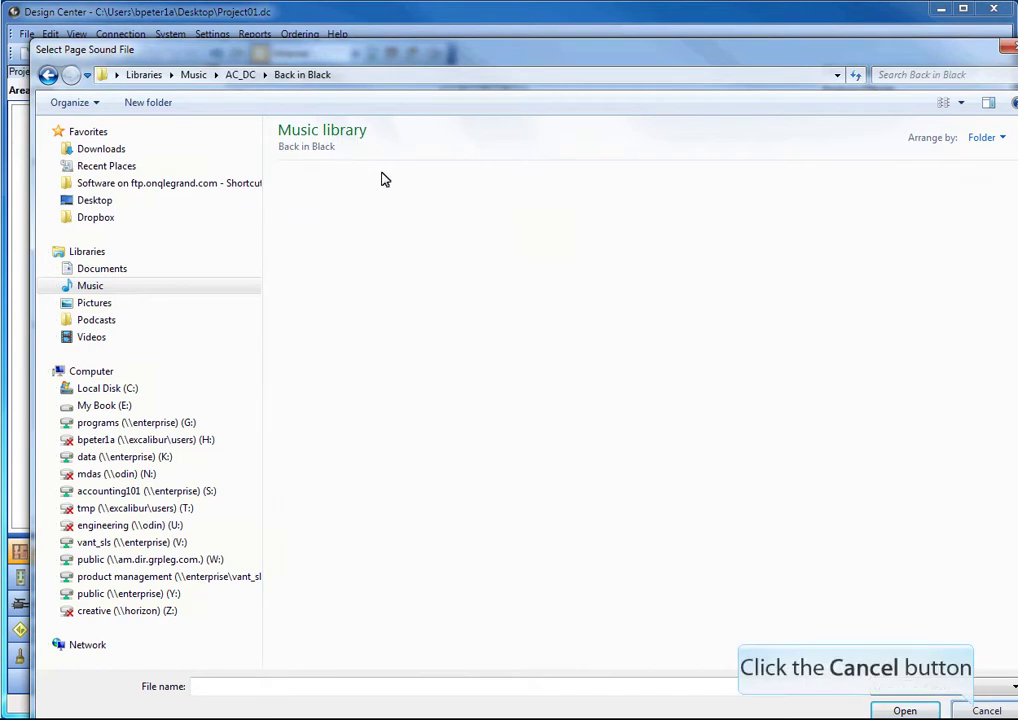
click(980, 710)
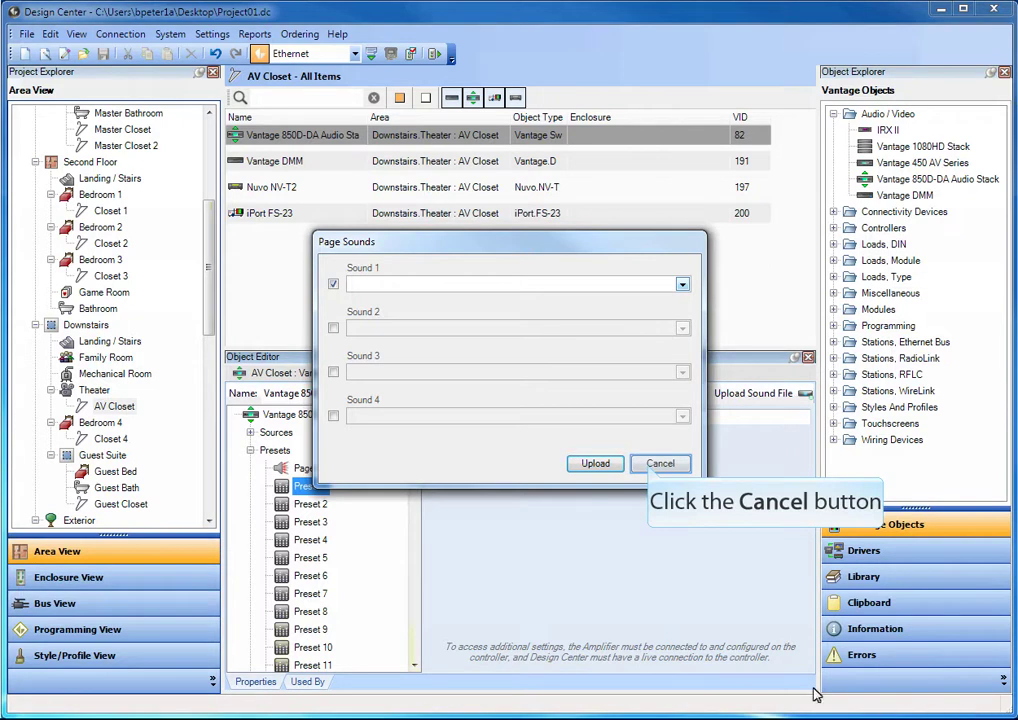
click(651, 466)
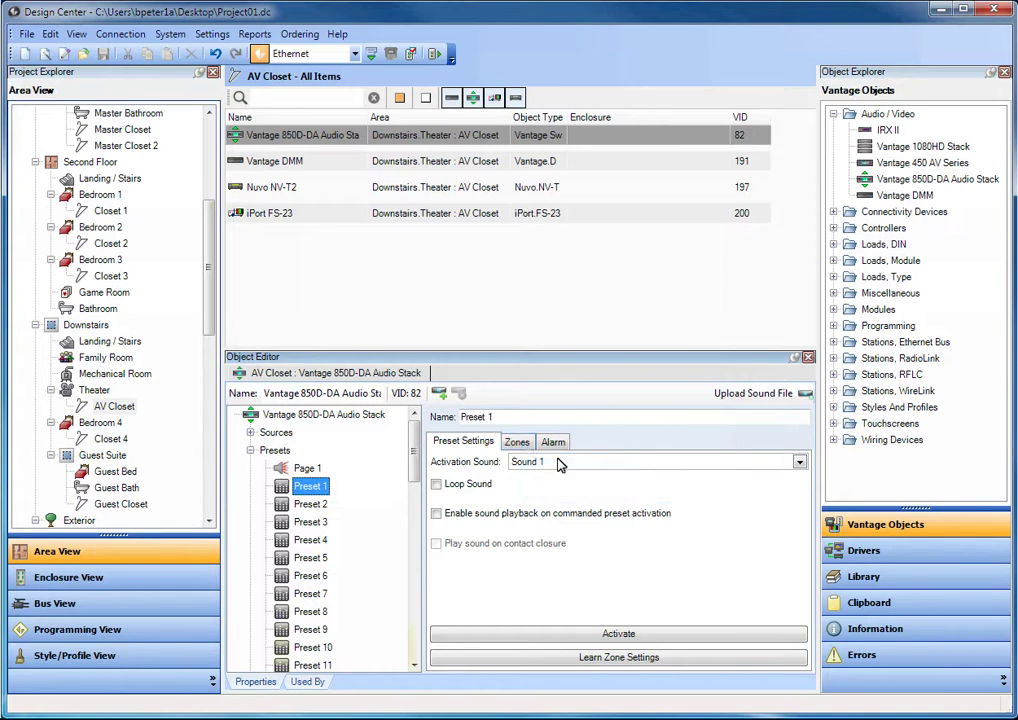
Review Preset 1's zone assignments and alarm settings, and collapse the preset list
click(516, 442)
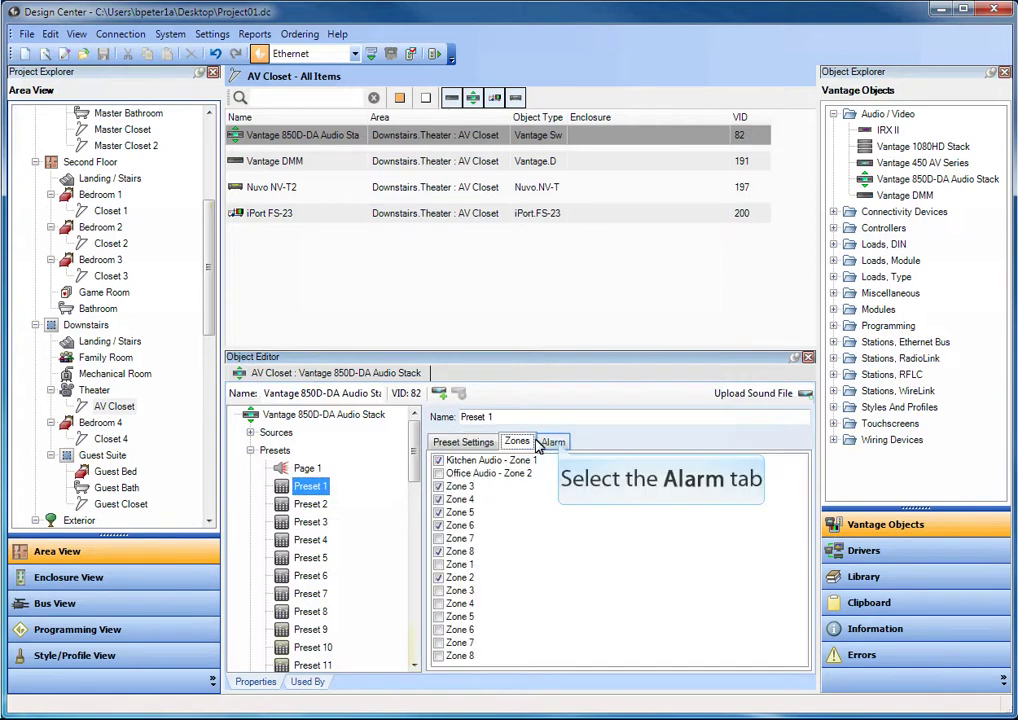
click(556, 443)
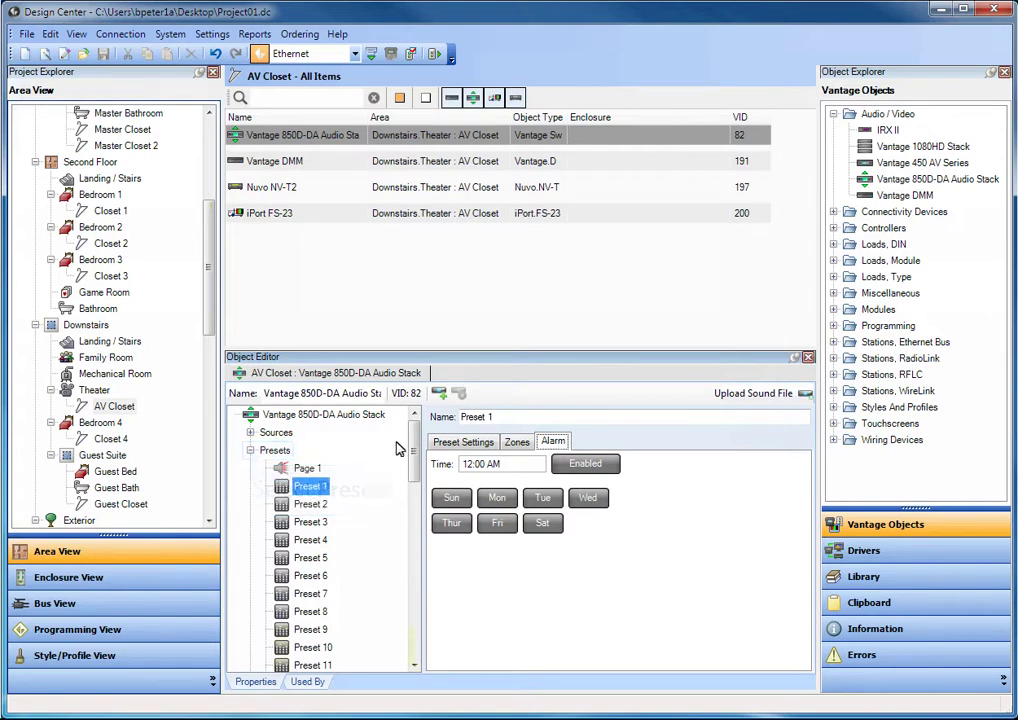
click(252, 455)
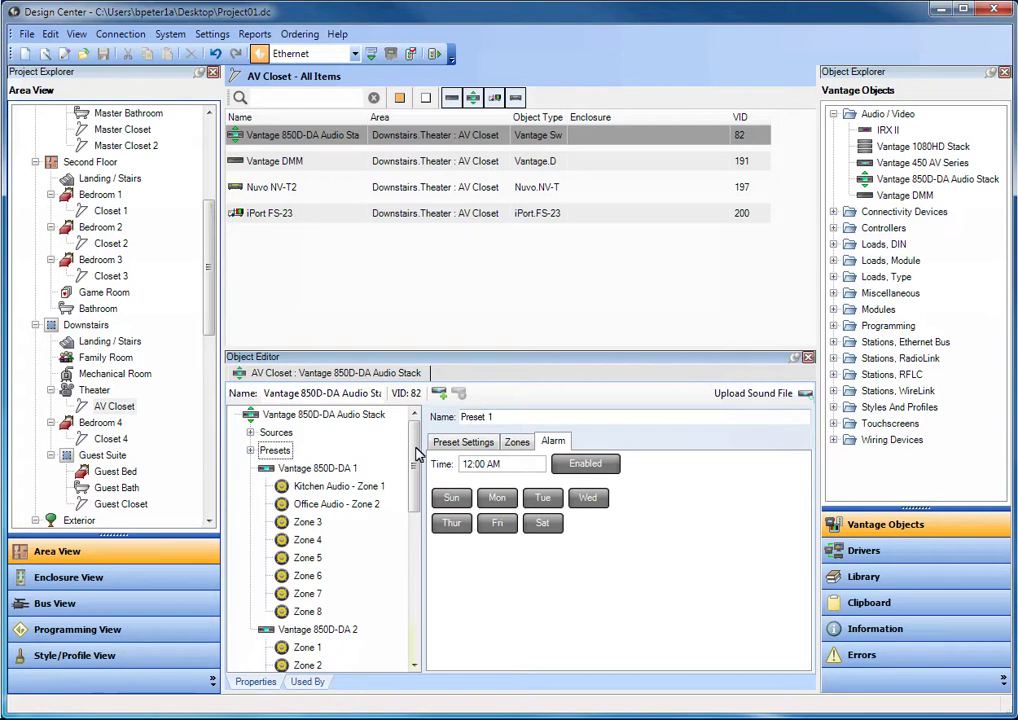
Expand the stack's sources, review the network storage and login settings of MediaPlayer Source 1, and collapse the source list
mouse_move(418, 453)
mouse_down()
mouse_move(417, 565)
mouse_move(420, 428)
mouse_up()
click(251, 434)
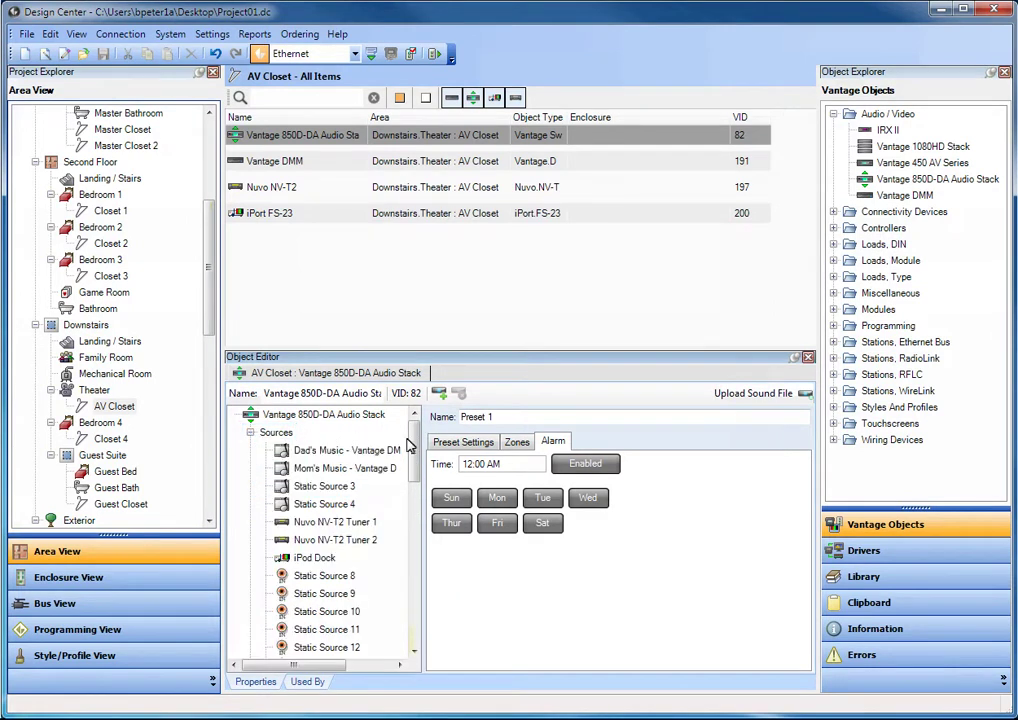
drag(418, 448, 416, 480)
click(321, 558)
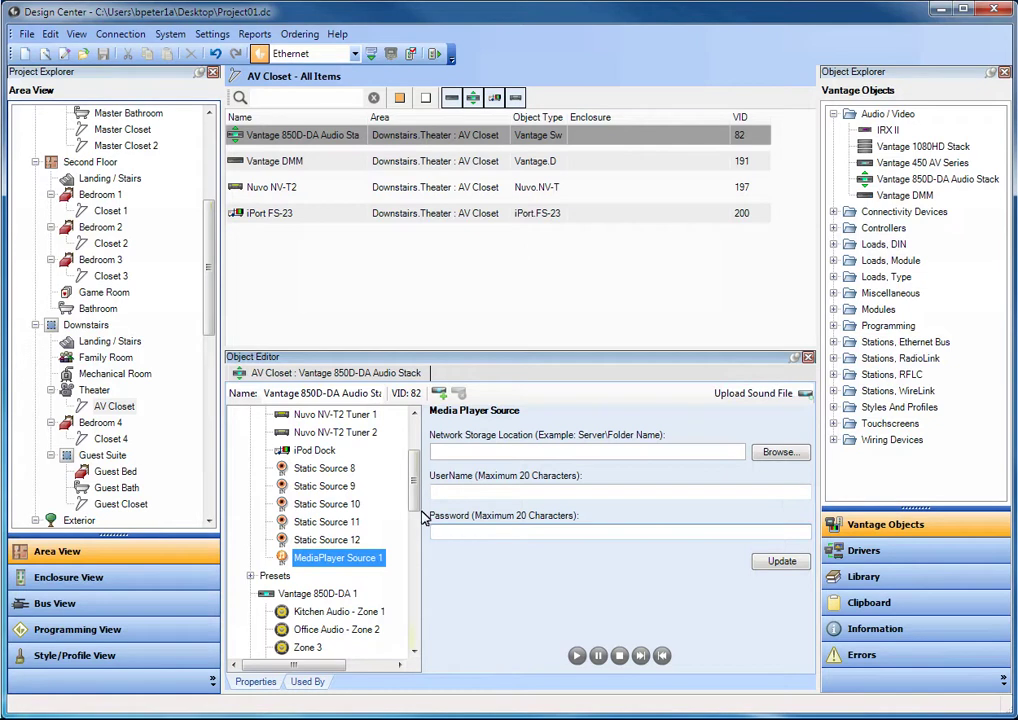
scroll(418, 492, up, 5)
click(275, 432)
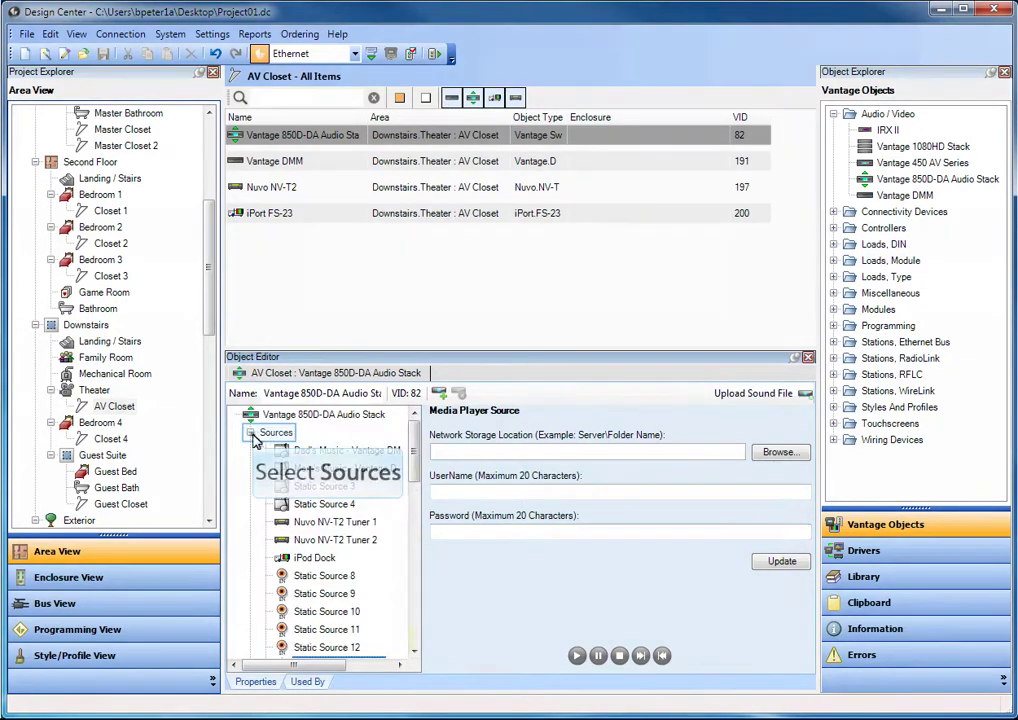